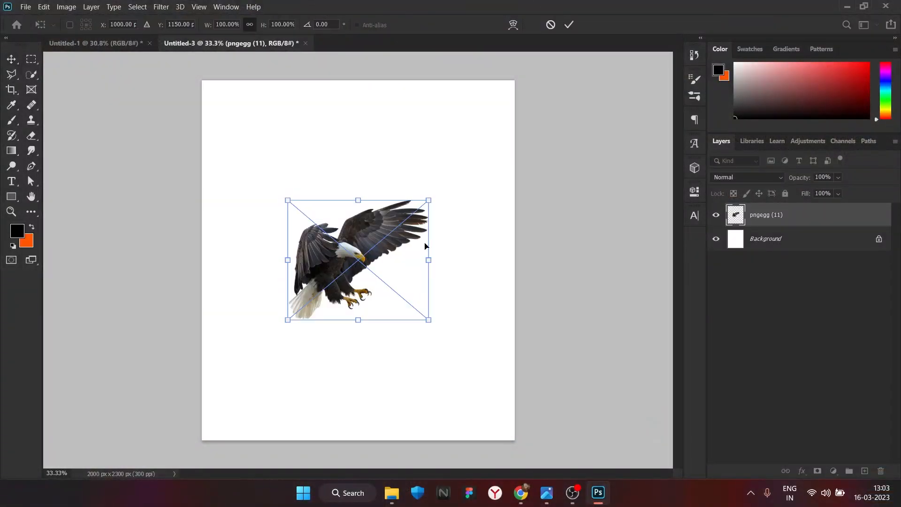
Scale the placed eagle image to about 213.6% and position it across the upper part of the canvas.
{"action": "left_click_drag", "start_coordinate": [454, 263], "coordinate": [372, 219]}
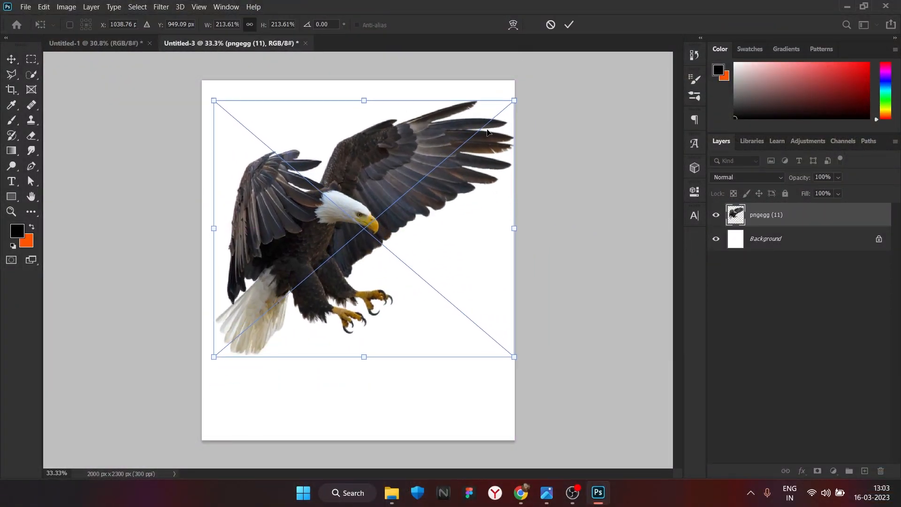
{"action": "left_click", "coordinate": [568, 24]}
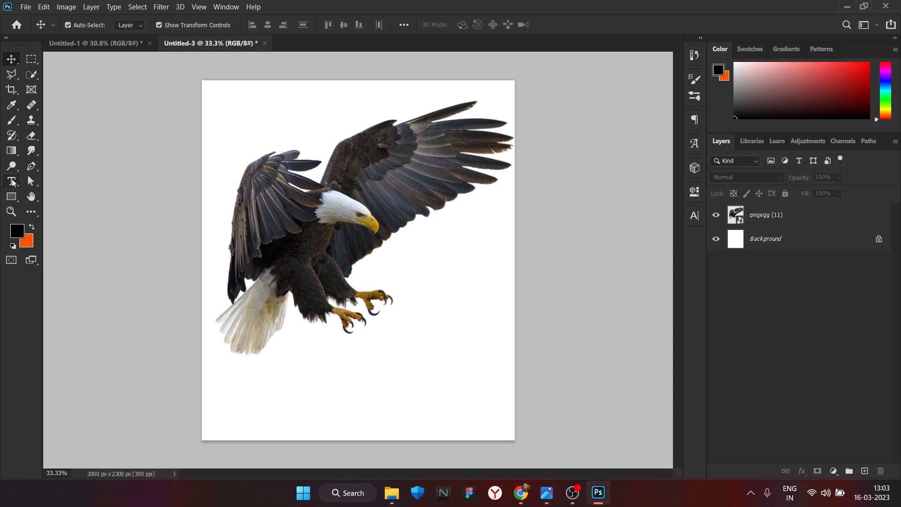
Add the text "EAGLE" in the BroshK-Orange font and place it across the upper part of the canvas.
{"action": "left_click", "coordinate": [12, 120]}
{"action": "left_click", "coordinate": [804, 220]}
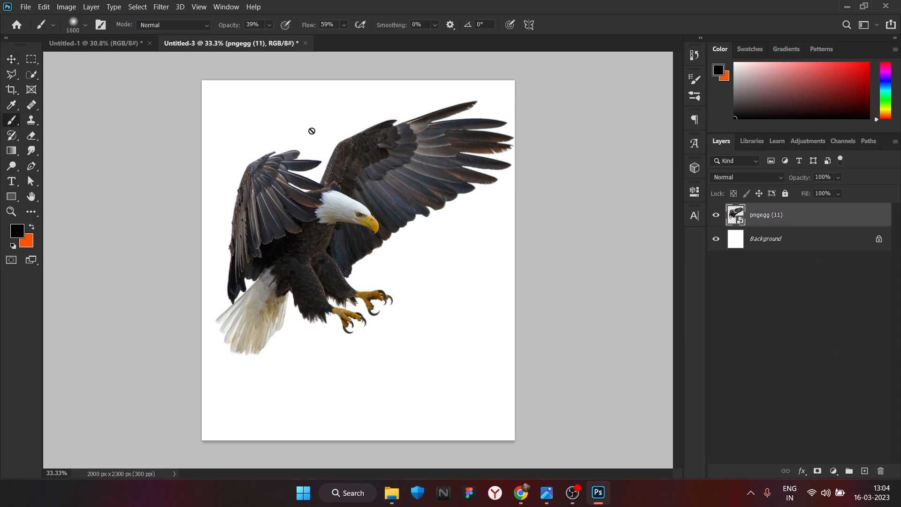
{"action": "key", "text": "t"}
{"action": "left_click", "coordinate": [261, 154]}
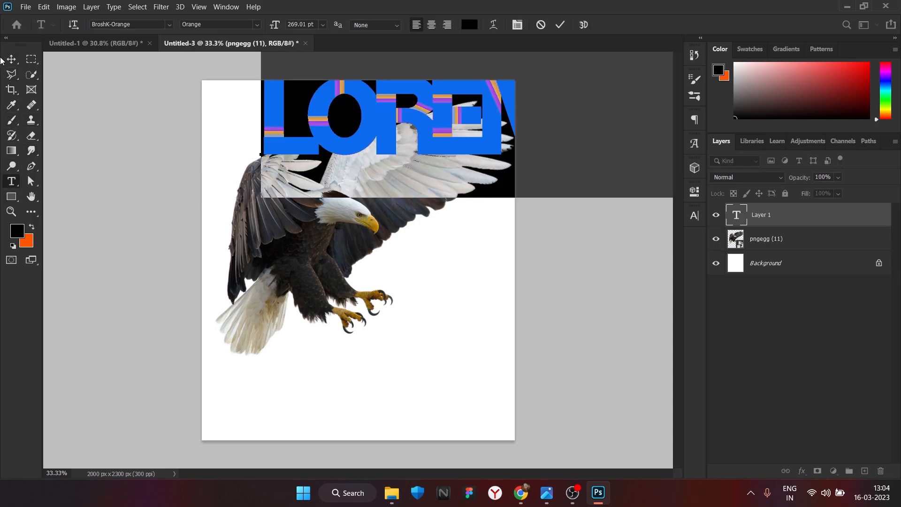
{"action": "key", "text": "BackSpace"}
{"action": "type", "text": "EAGLE"}
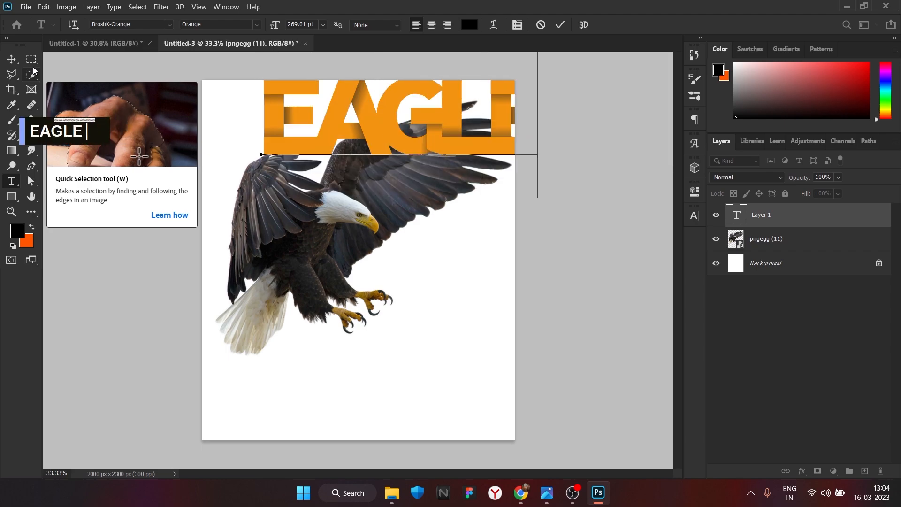
{"action": "left_click", "coordinate": [11, 59]}
{"action": "left_click_drag", "start_coordinate": [374, 111], "coordinate": [331, 139]}
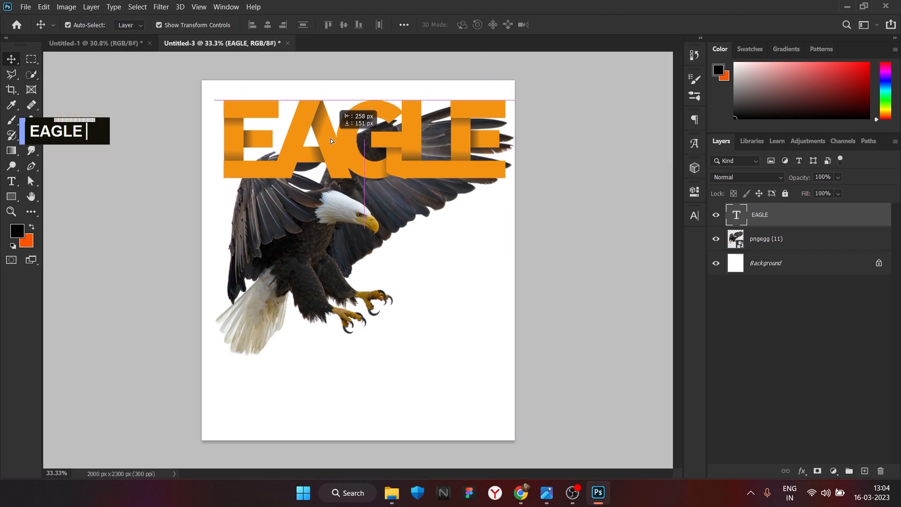
Move the EAGLE text layer beneath the eagle image, then shift the eagle slightly down and the text slightly up.
{"action": "left_click_drag", "start_coordinate": [789, 209], "coordinate": [789, 249]}
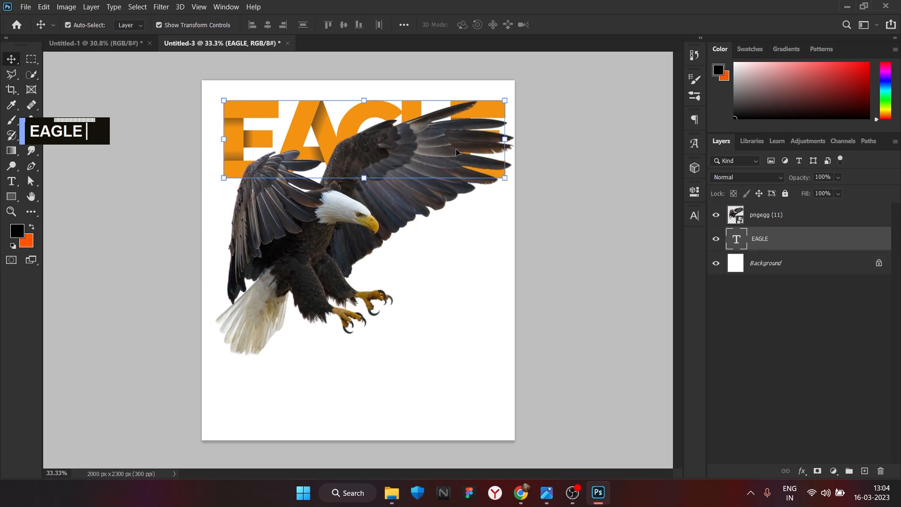
{"action": "left_click_drag", "start_coordinate": [376, 212], "coordinate": [362, 216]}
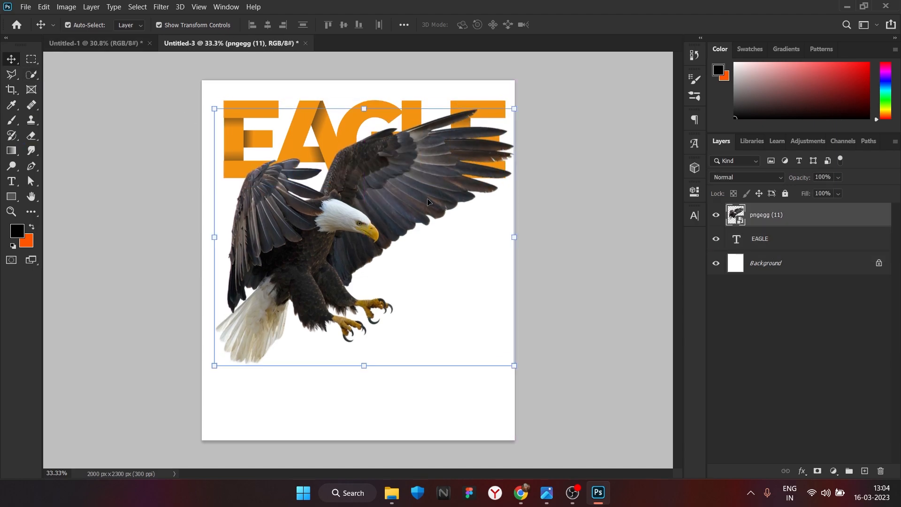
{"action": "left_click", "coordinate": [263, 101]}
{"action": "left_click", "coordinate": [569, 25]}
{"action": "left_click_drag", "start_coordinate": [312, 131], "coordinate": [311, 124]}
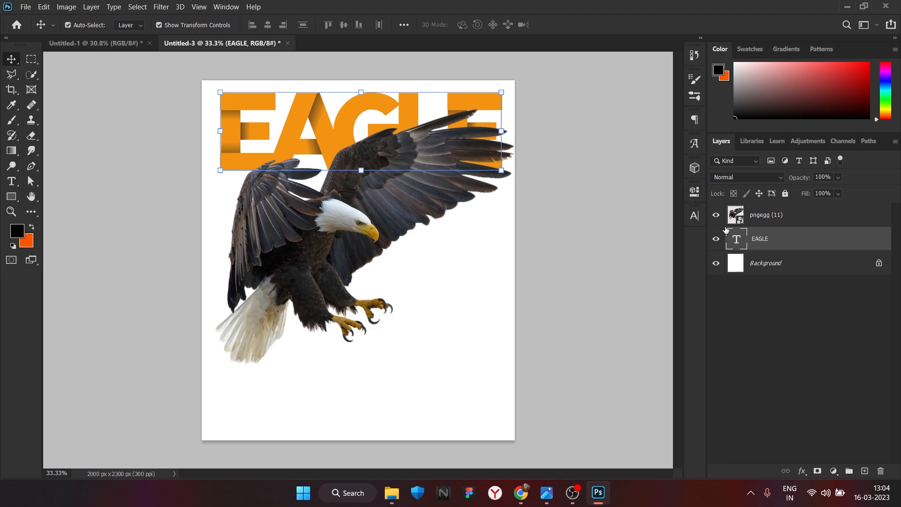
Add a Hue/Saturation adjustment layer above the eagle image and set the Master saturation to +9.
{"action": "left_click", "coordinate": [148, 184]}
{"action": "left_click", "coordinate": [374, 239]}
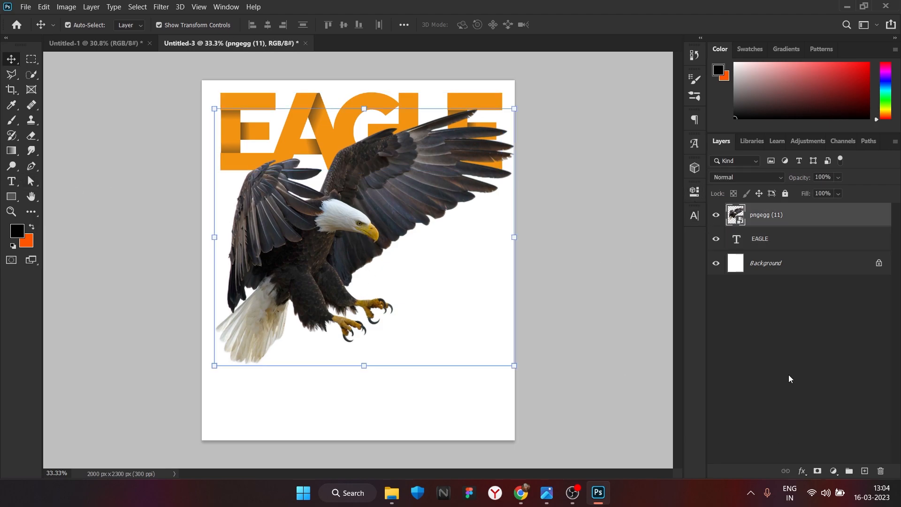
{"action": "left_click", "coordinate": [834, 473]}
{"action": "left_click", "coordinate": [814, 361]}
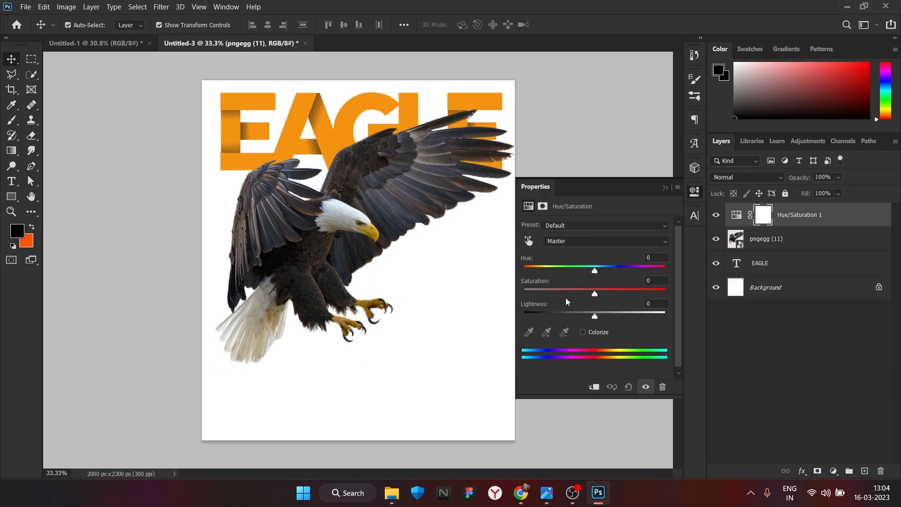
{"action": "mouse_move", "coordinate": [595, 294]}
{"action": "left_mouse_down"}
{"action": "mouse_move", "coordinate": [642, 302]}
{"action": "mouse_move", "coordinate": [602, 297]}
{"action": "left_mouse_up"}
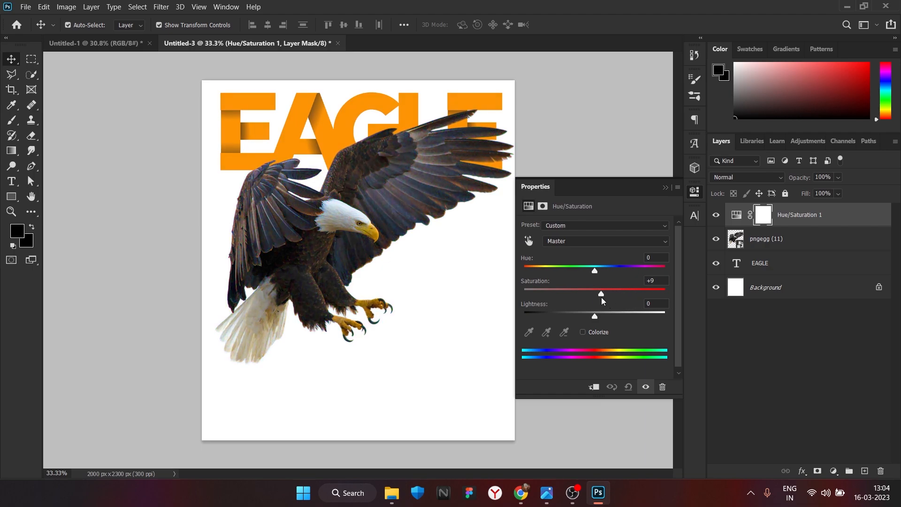
Sample the eagle's yellow claw in the Hue/Saturation adjustment and shift the Yellows hue toward orange.
{"action": "left_click", "coordinate": [529, 241]}
{"action": "left_click", "coordinate": [375, 299]}
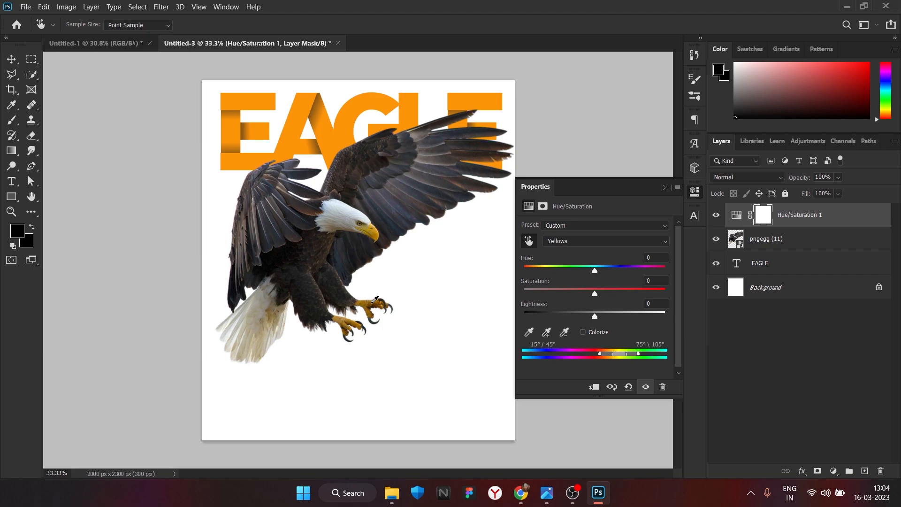
{"action": "left_click_drag", "start_coordinate": [595, 271], "coordinate": [586, 272]}
{"action": "left_click", "coordinate": [665, 187]}
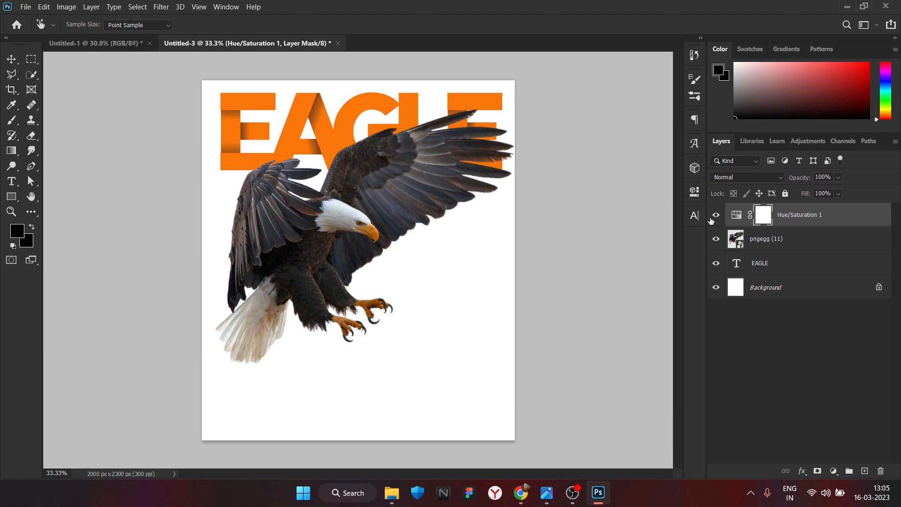
Convert the EAGLE text layer to a smart object and add a Hue/Saturation adjustment layer directly above it.
{"action": "right_click", "coordinate": [807, 269]}
{"action": "left_click", "coordinate": [740, 147]}
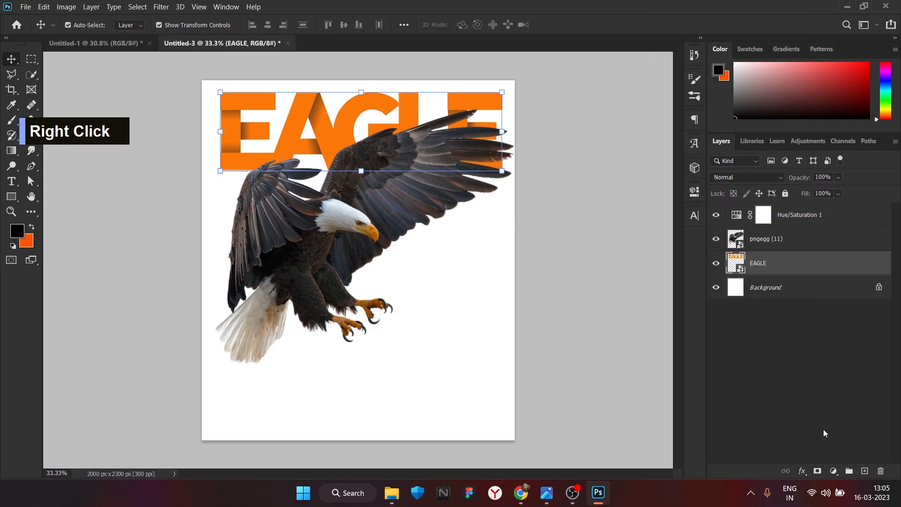
{"action": "left_click", "coordinate": [833, 471]}
{"action": "left_click", "coordinate": [845, 354]}
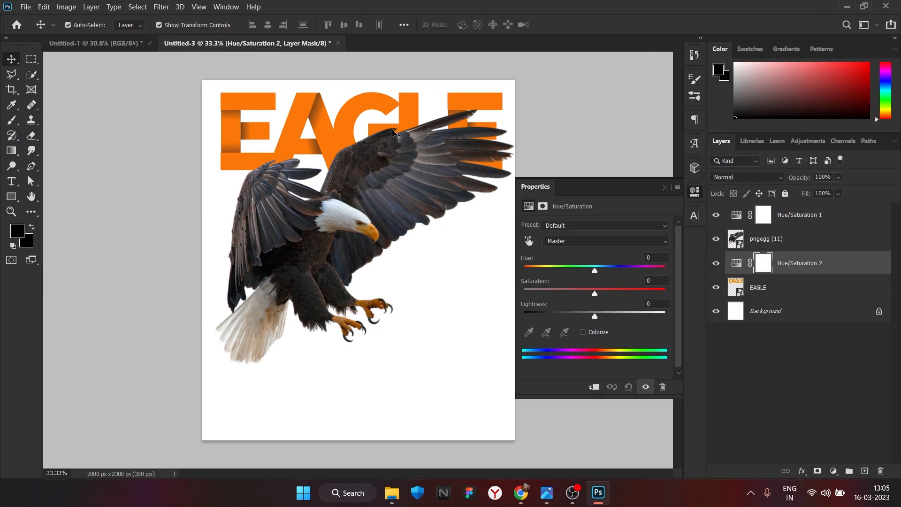
Sample the lettering's orange and adjust the Yellows range of its Hue/Saturation layer to a lighter, yellower orange.
{"action": "left_click", "coordinate": [528, 241]}
{"action": "left_click", "coordinate": [356, 118]}
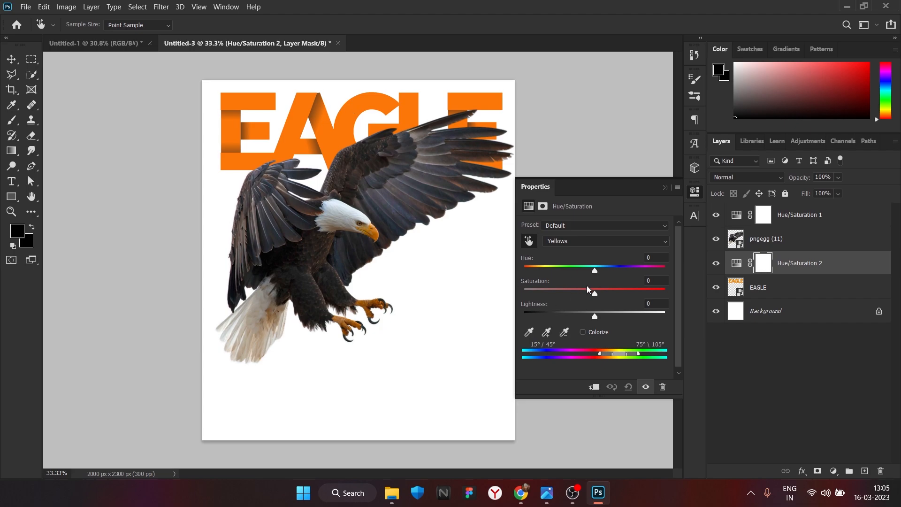
{"action": "left_click_drag", "start_coordinate": [586, 296], "coordinate": [561, 295]}
{"action": "left_click_drag", "start_coordinate": [683, 311], "coordinate": [594, 294]}
{"action": "left_click", "coordinate": [665, 187]}
{"action": "left_click", "coordinate": [11, 59]}
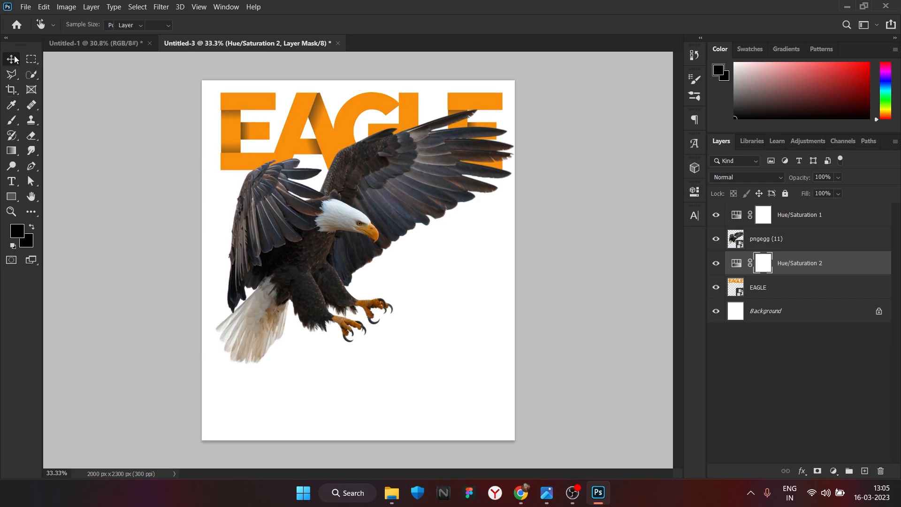
{"action": "left_click", "coordinate": [342, 232]}
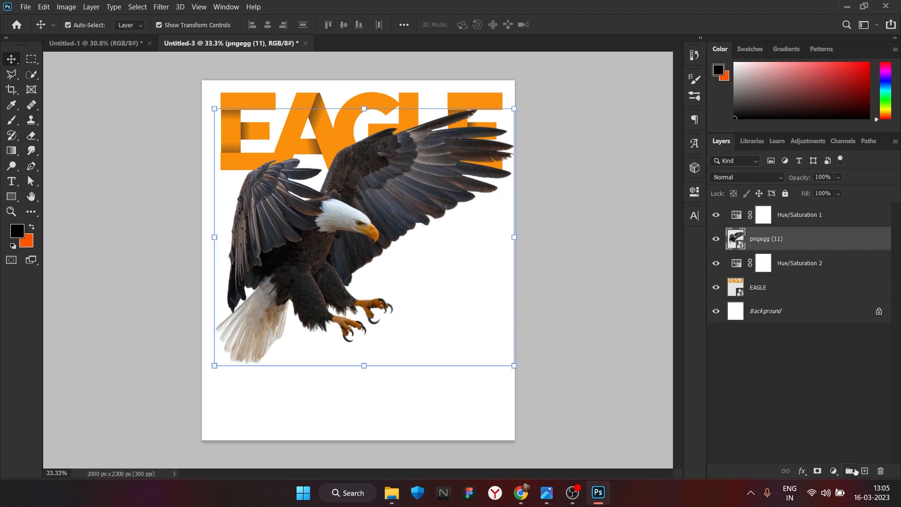
{"action": "left_click", "coordinate": [864, 472]}
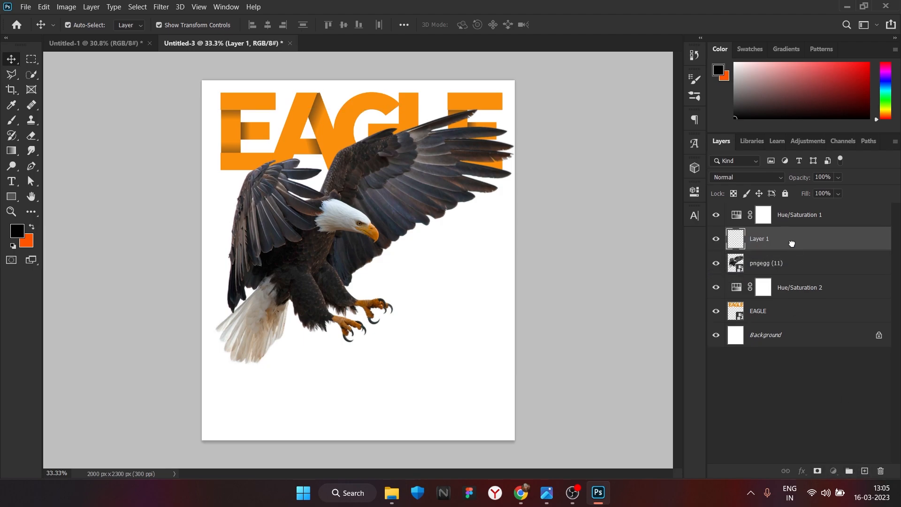
{"action": "key", "text": "Delete"}
{"action": "left_click", "coordinate": [800, 214]}
{"action": "left_click", "coordinate": [803, 238], "text": "ctrl"}
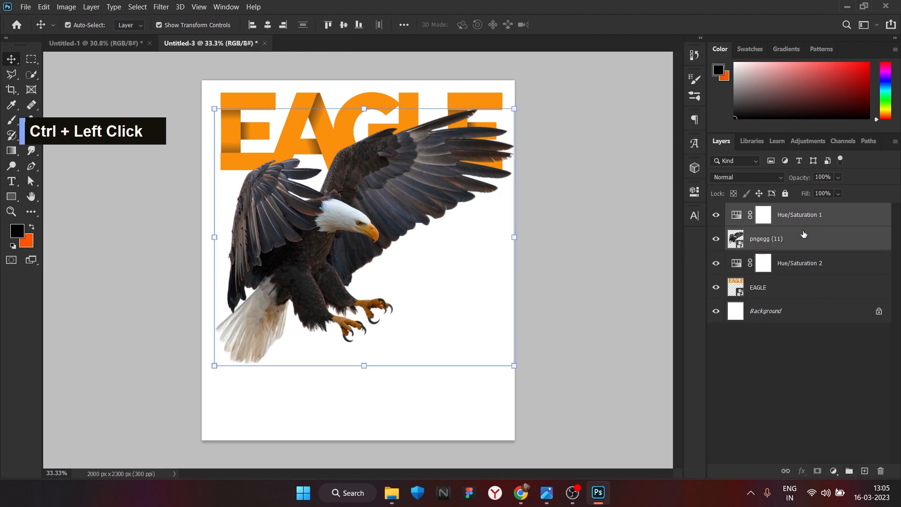
{"action": "right_click", "coordinate": [821, 241]}
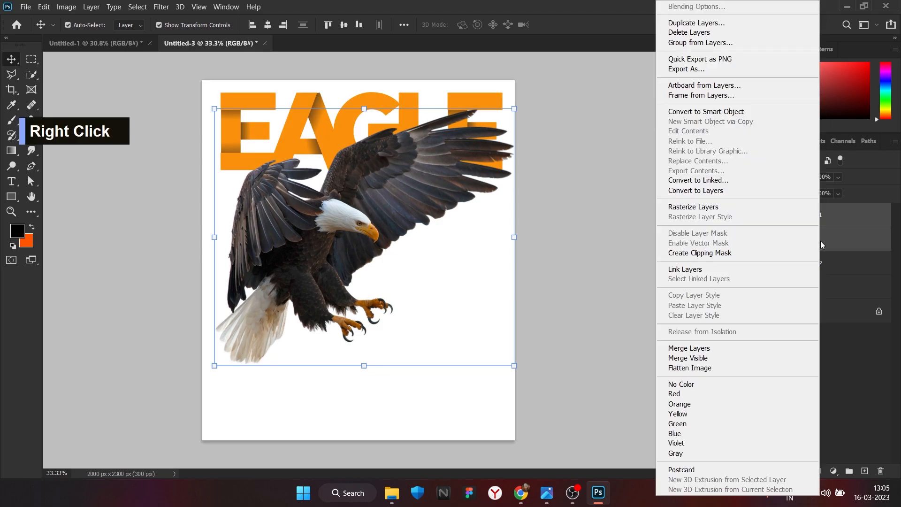
{"action": "left_click", "coordinate": [837, 248]}
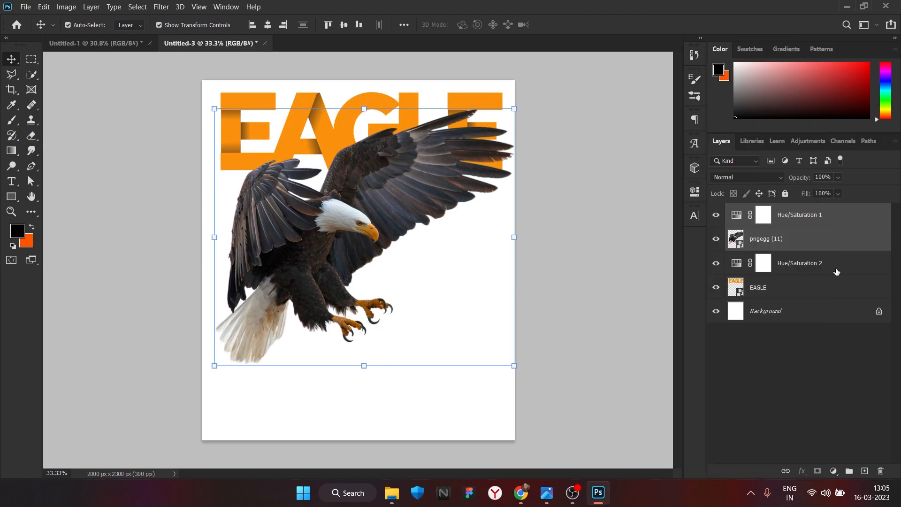
{"action": "left_click", "coordinate": [844, 243]}
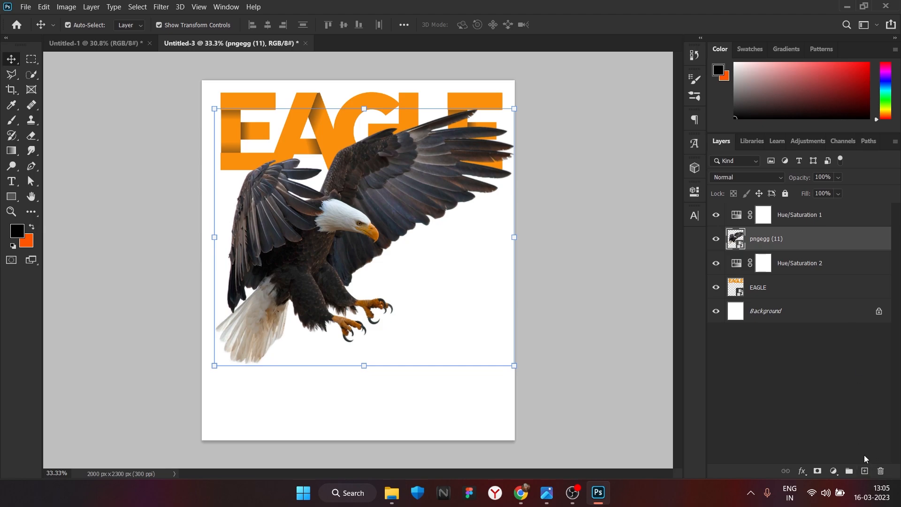
Add an empty layer directly beneath the eagle image and set up the Brush tool at 354 px.
{"action": "left_click", "coordinate": [864, 471]}
{"action": "left_click_drag", "start_coordinate": [755, 230], "coordinate": [770, 275]}
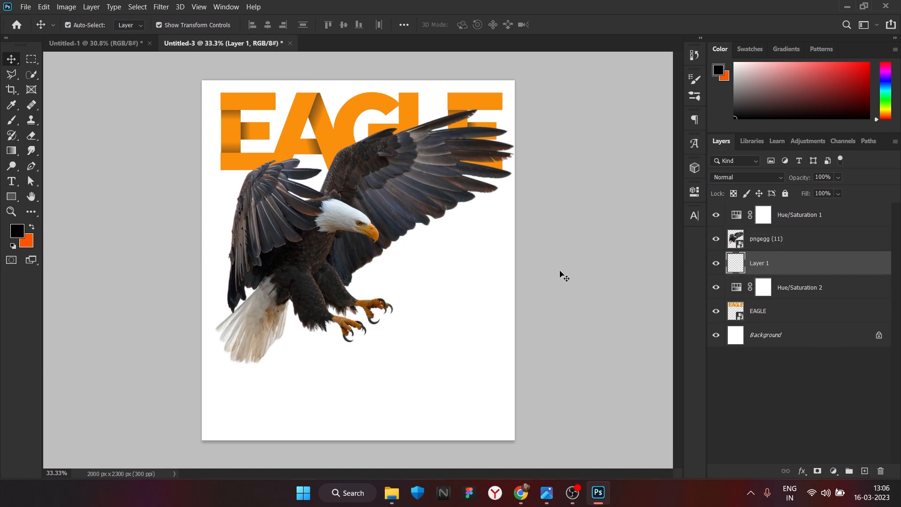
{"action": "left_click", "coordinate": [13, 121]}
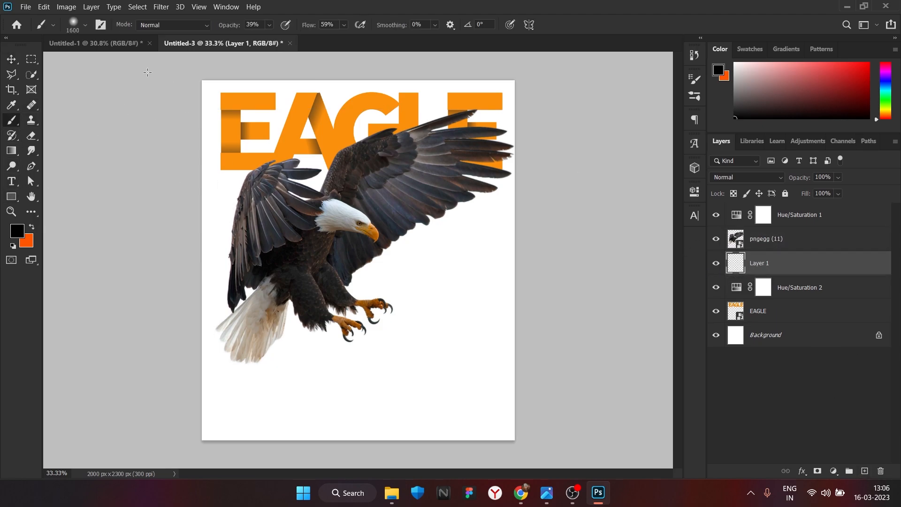
{"action": "left_click", "coordinate": [84, 26]}
{"action": "left_click", "coordinate": [127, 62]}
Paint soft black shadows behind the eagle's wings and over the lettering, undoing strokes that do not fit.
{"action": "left_click_drag", "start_coordinate": [394, 247], "coordinate": [422, 273]}
{"action": "key", "text": "ctrl+z"}
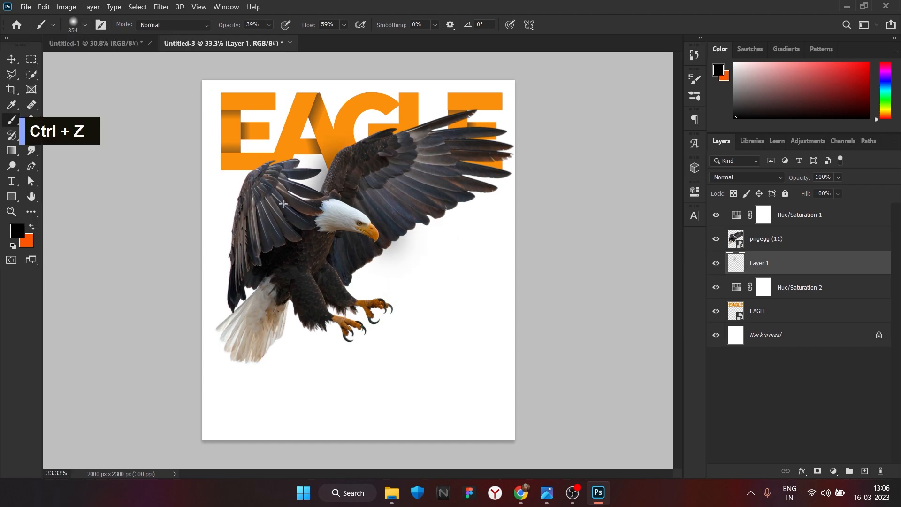
{"action": "key", "text": "ctrl+z"}
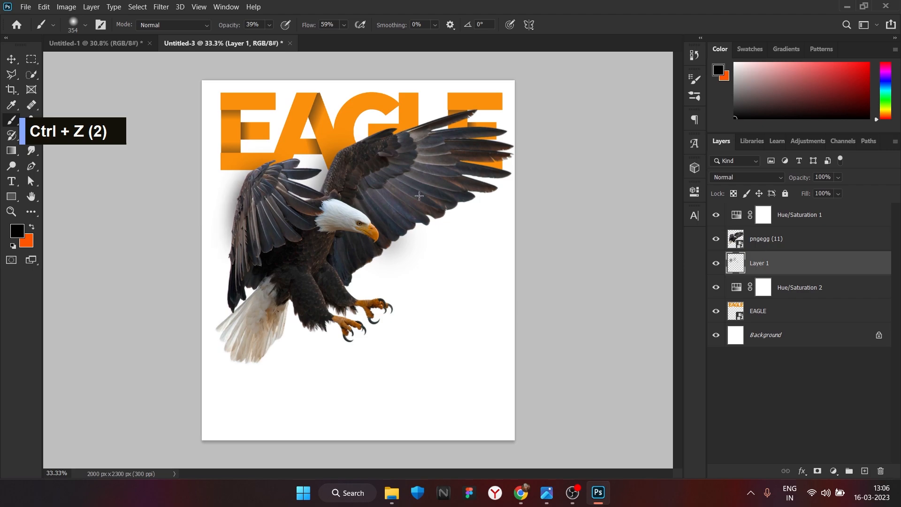
{"action": "left_click_drag", "start_coordinate": [433, 215], "coordinate": [409, 217]}
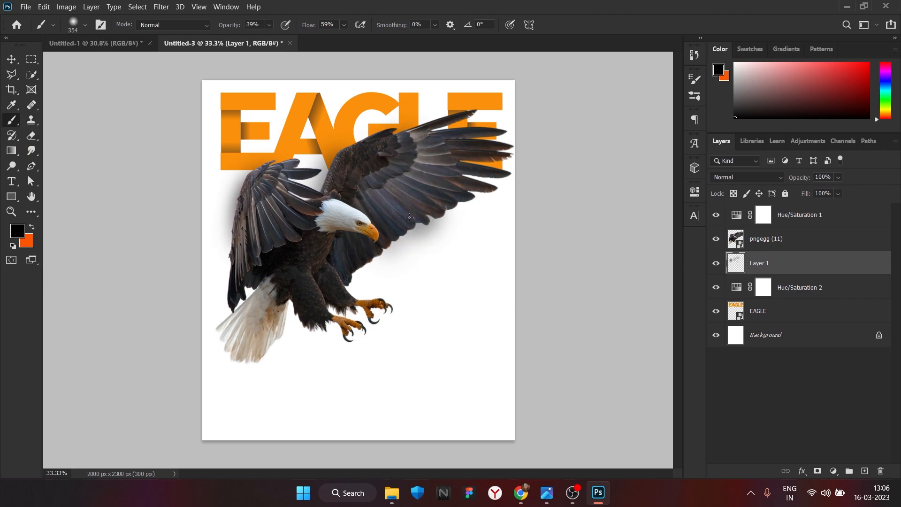
{"action": "left_click_drag", "start_coordinate": [465, 206], "coordinate": [363, 247]}
{"action": "key", "text": "ctrl+z"}
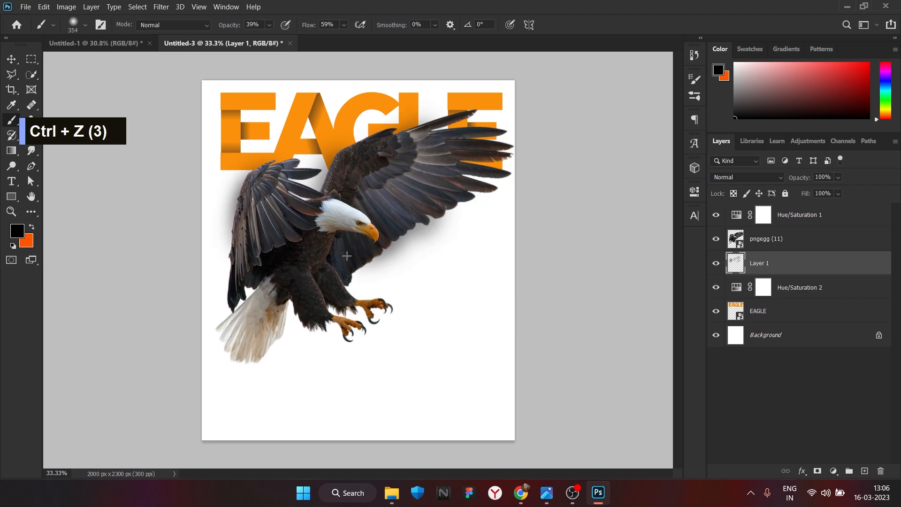
{"action": "mouse_move", "coordinate": [350, 165]}
{"action": "left_mouse_down"}
{"action": "mouse_move", "coordinate": [356, 186]}
{"action": "mouse_move", "coordinate": [362, 158]}
{"action": "mouse_move", "coordinate": [408, 152]}
{"action": "left_mouse_up"}
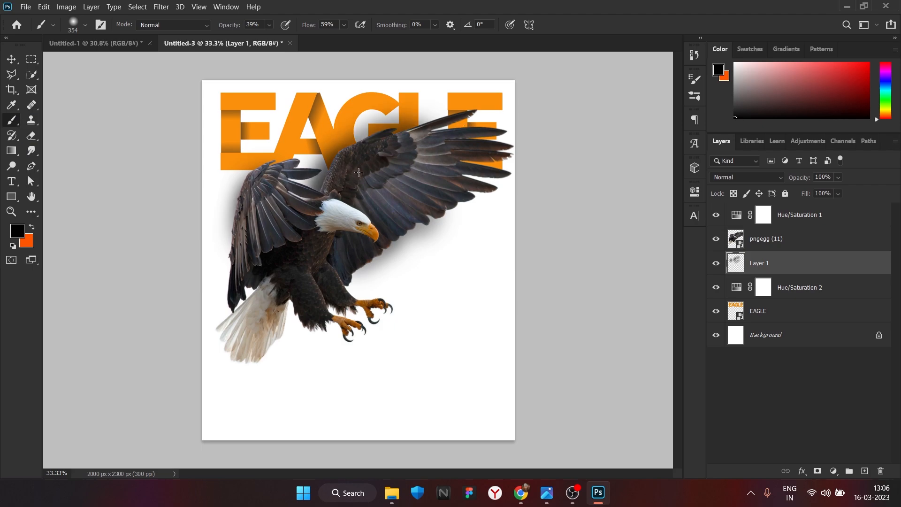
Enlarge the brush to 800 px and try broad shadow dabs behind the raised wing, undoing them.
{"action": "key", "text": "bracketright"}
{"action": "key", "text": "bracketright"}
{"action": "key", "text": "bracketright"}
{"action": "key", "text": "bracketright"}
{"action": "key", "text": "bracketright"}
{"action": "double_click", "coordinate": [374, 178]}
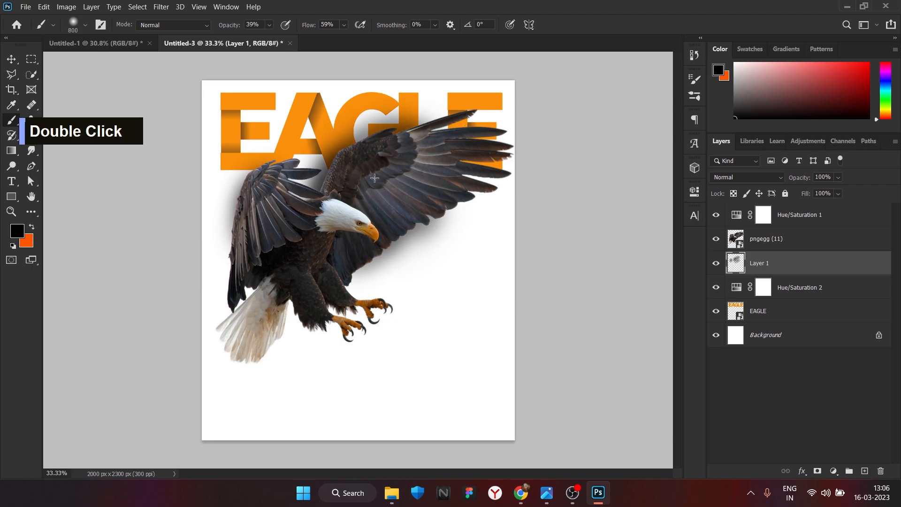
{"action": "key", "text": "ctrl+z"}
{"action": "key", "text": "ctrl+z"}
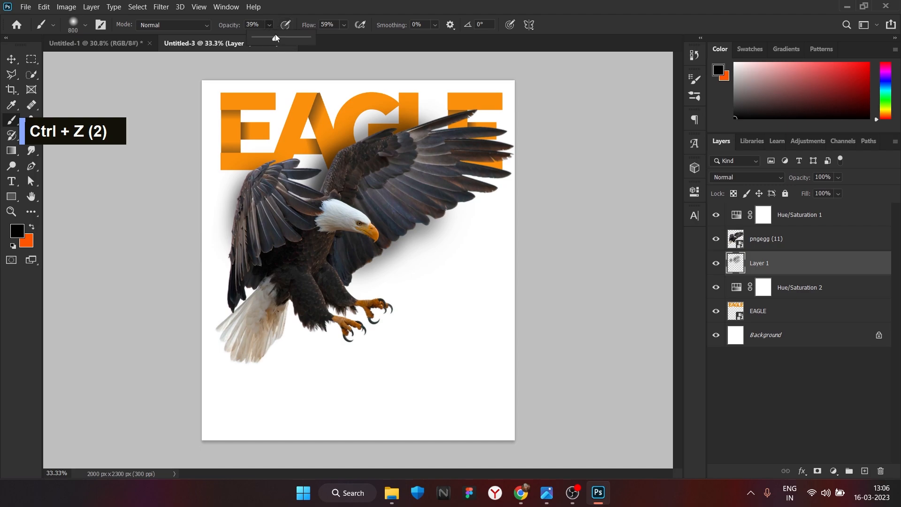
Set the brush to 22% opacity, 25% flow and 1100 px, and dab a faint broad shadow behind the eagle.
{"action": "left_click_drag", "start_coordinate": [275, 36], "coordinate": [267, 37]}
{"action": "left_click", "coordinate": [344, 25]}
{"action": "left_click_drag", "start_coordinate": [354, 37], "coordinate": [334, 37]}
{"action": "key", "text": "bracketright"}
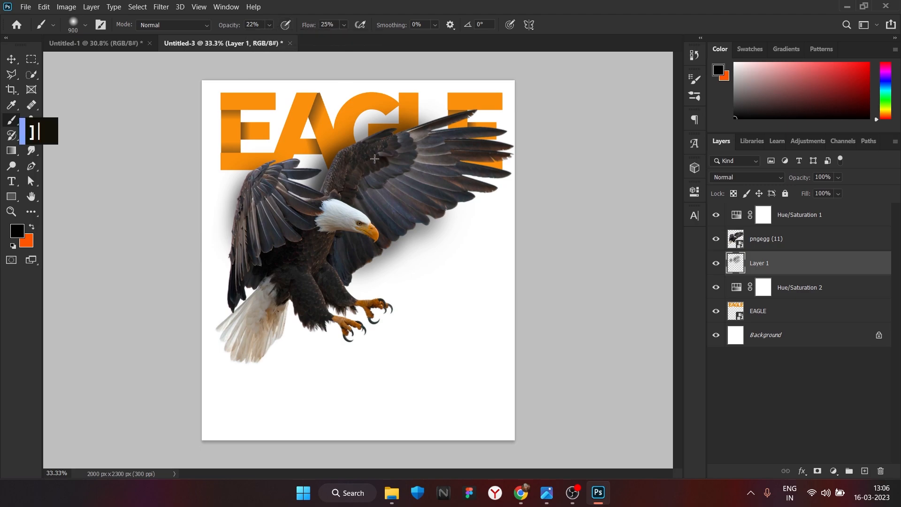
{"action": "key", "text": "bracketright"}
{"action": "key", "text": "bracketright"}
{"action": "double_click", "coordinate": [333, 189]}
{"action": "double_click", "coordinate": [261, 207]}
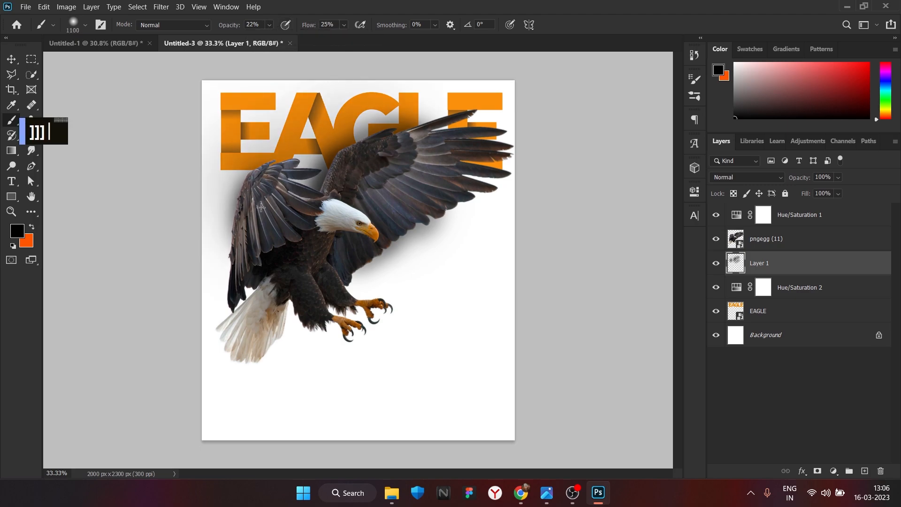
Dab faint broad shadows behind the eagle's tail, below the raised wing and beside the folded wing.
{"action": "mouse_move", "coordinate": [261, 211]}
{"action": "left_mouse_down"}
{"action": "mouse_move", "coordinate": [251, 284]}
{"action": "mouse_move", "coordinate": [280, 294]}
{"action": "mouse_move", "coordinate": [265, 334]}
{"action": "left_mouse_up"}
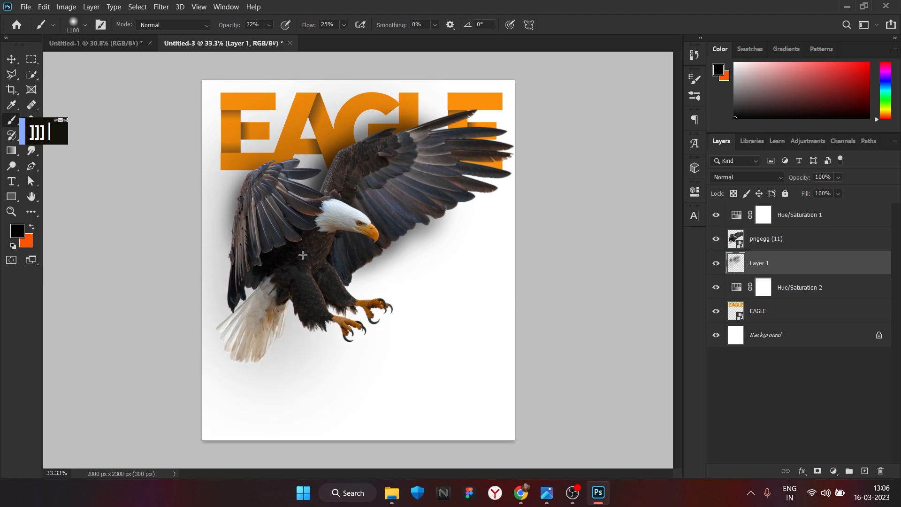
{"action": "left_click", "coordinate": [408, 247]}
{"action": "left_click", "coordinate": [439, 218]}
{"action": "left_click", "coordinate": [478, 140]}
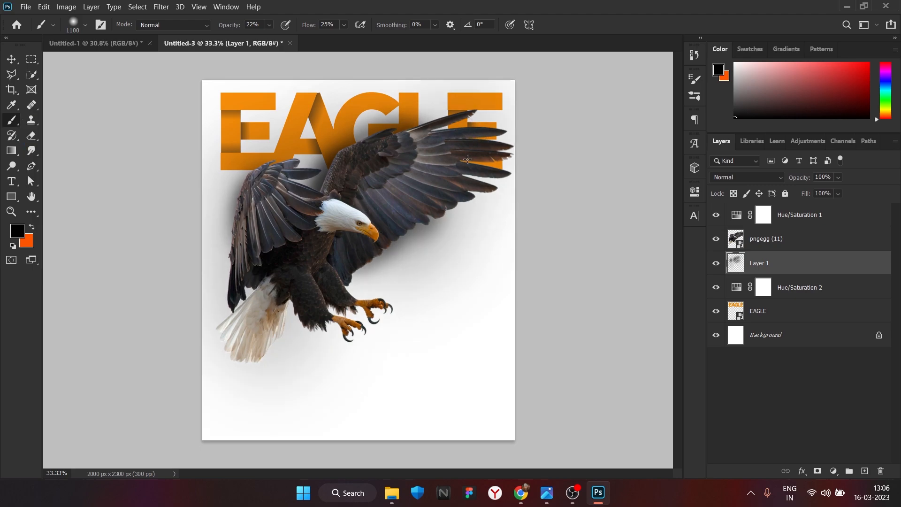
{"action": "double_click", "coordinate": [230, 194]}
{"action": "key", "text": "v"}
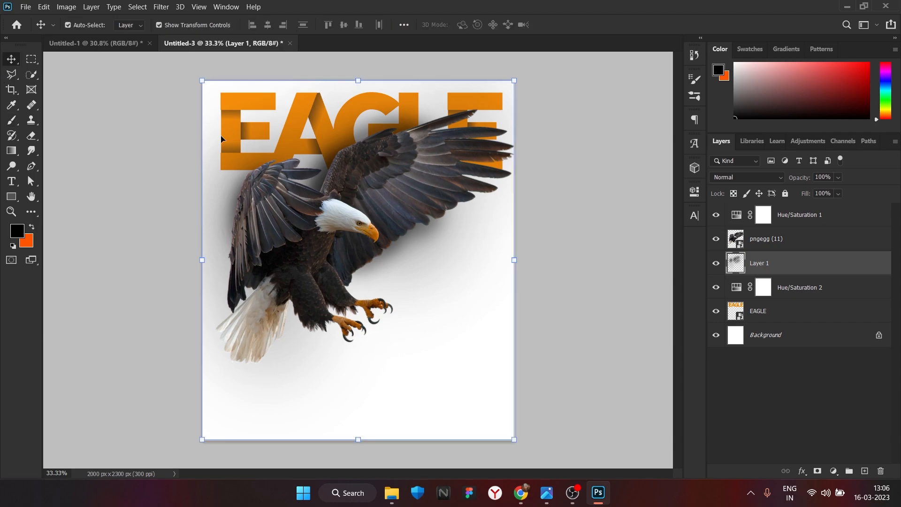
{"action": "left_click", "coordinate": [177, 142]}
{"action": "scroll", "coordinate": [202, 160], "scroll_direction": "down", "scroll_amount": 1}
{"action": "scroll", "coordinate": [227, 179], "scroll_direction": "up", "scroll_amount": 3}
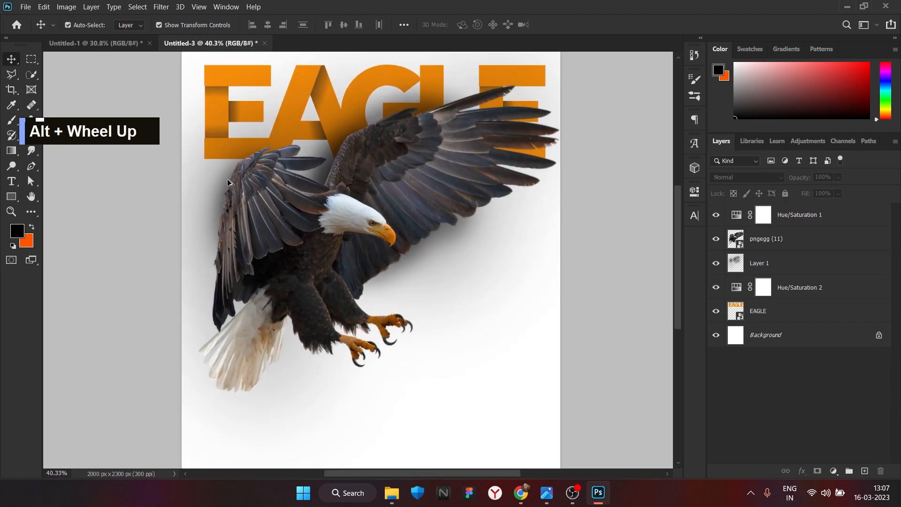
{"action": "scroll", "coordinate": [231, 181], "scroll_direction": "down", "scroll_amount": 1}
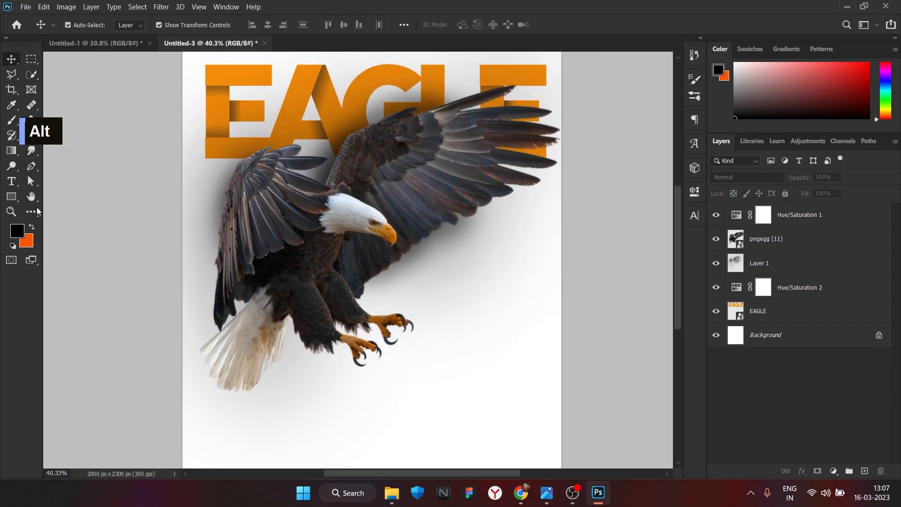
Set the text style for new text to Segoe UI Emoji Regular, 6 pt, in black.
{"action": "key", "text": "t"}
{"action": "left_click", "coordinate": [700, 219]}
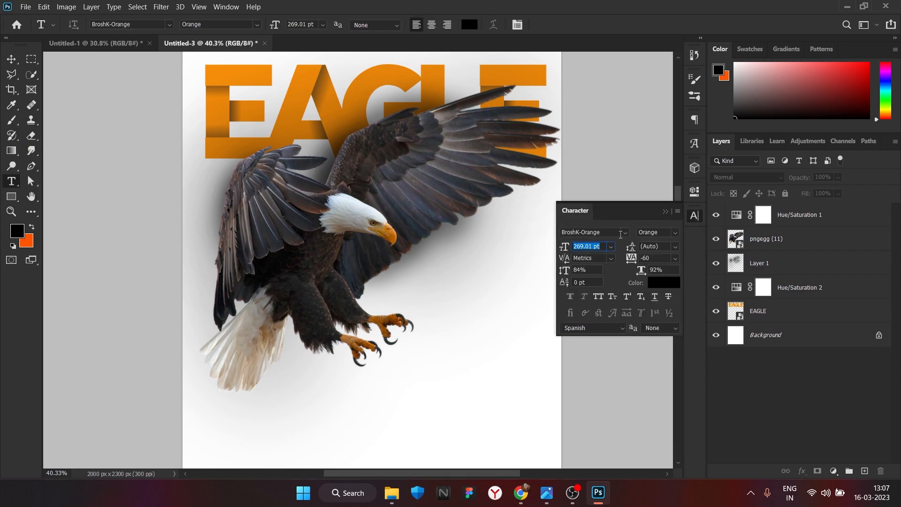
{"action": "left_click", "coordinate": [616, 231]}
{"action": "left_click", "coordinate": [653, 292]}
{"action": "left_click", "coordinate": [661, 284]}
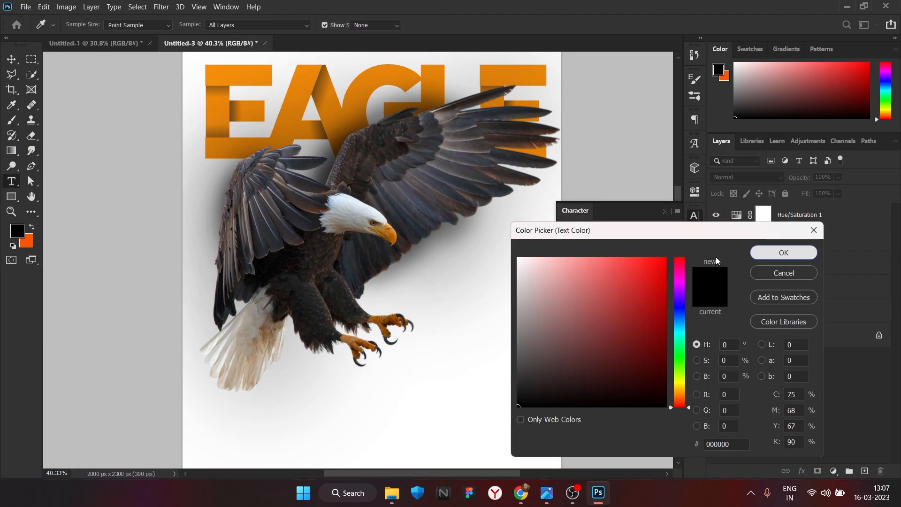
{"action": "left_click", "coordinate": [784, 252]}
{"action": "left_click", "coordinate": [612, 246]}
{"action": "left_click", "coordinate": [602, 281]}
{"action": "left_click", "coordinate": [624, 232]}
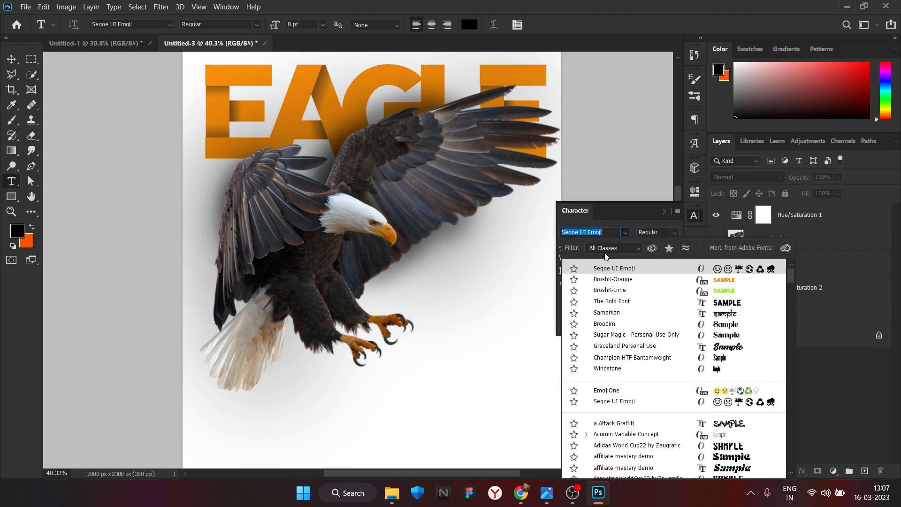
{"action": "left_click", "coordinate": [628, 231]}
{"action": "left_click", "coordinate": [612, 247]}
{"action": "left_click", "coordinate": [604, 274]}
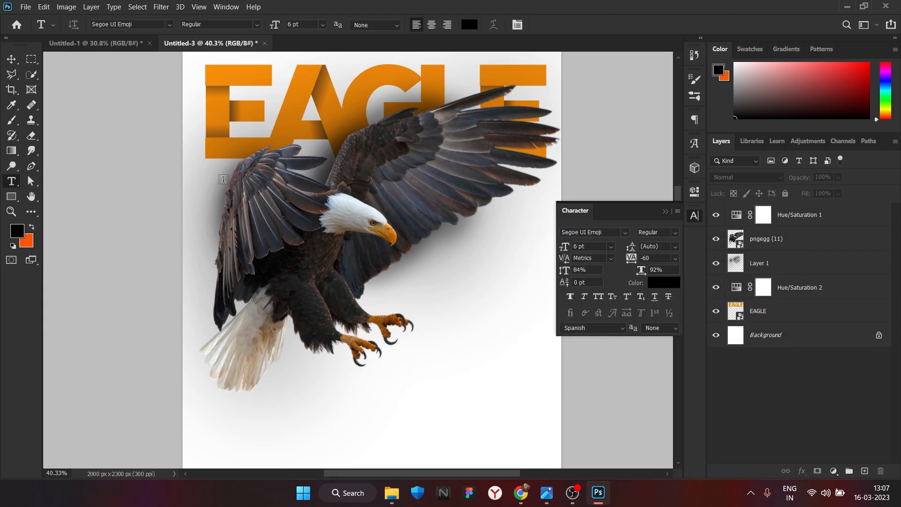
Add a Lorem ipsum paragraph box below the first letter of EAGLE and move its layer directly beneath Layer 1.
{"action": "left_click_drag", "start_coordinate": [205, 170], "coordinate": [287, 260]}
{"action": "left_click", "coordinate": [560, 26]}
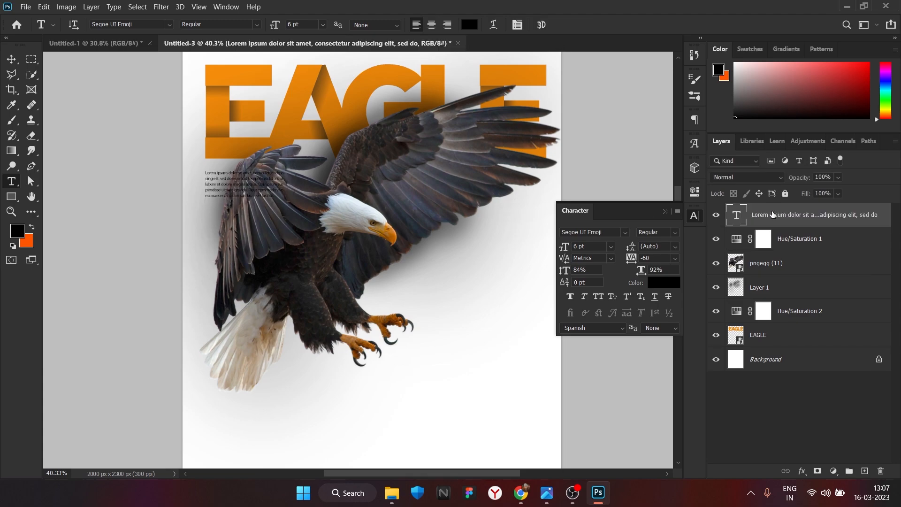
{"action": "left_click_drag", "start_coordinate": [822, 304], "coordinate": [824, 308]}
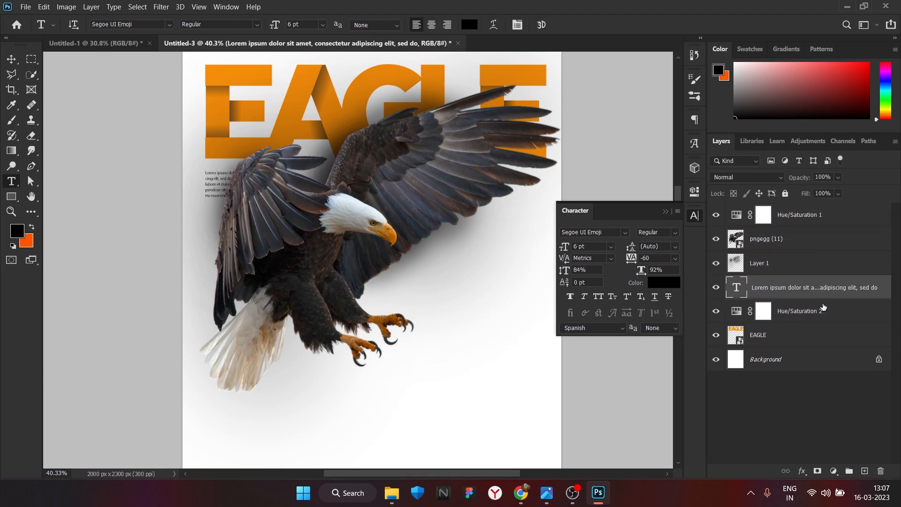
Recolour the Lorem ipsum paragraph with the orange sampled from the eagle's beak.
{"action": "left_click", "coordinate": [664, 281]}
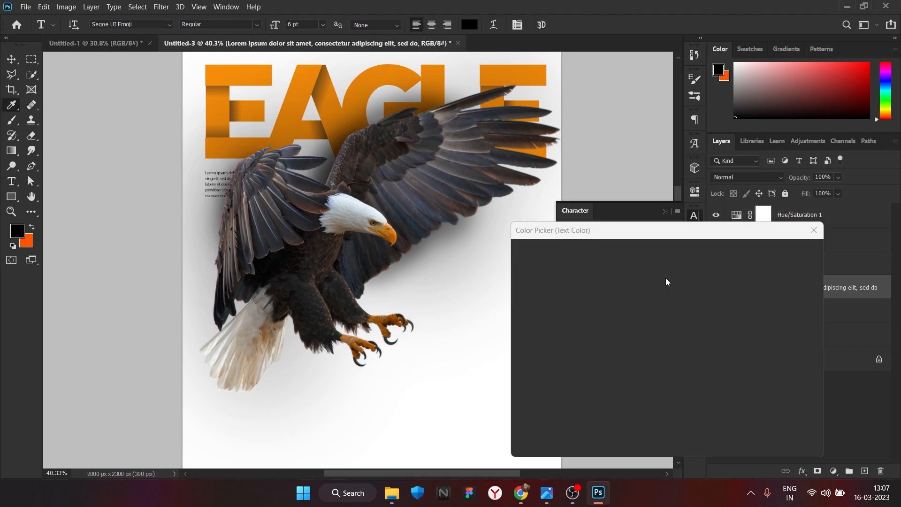
{"action": "left_click", "coordinate": [386, 231]}
{"action": "left_click", "coordinate": [792, 252]}
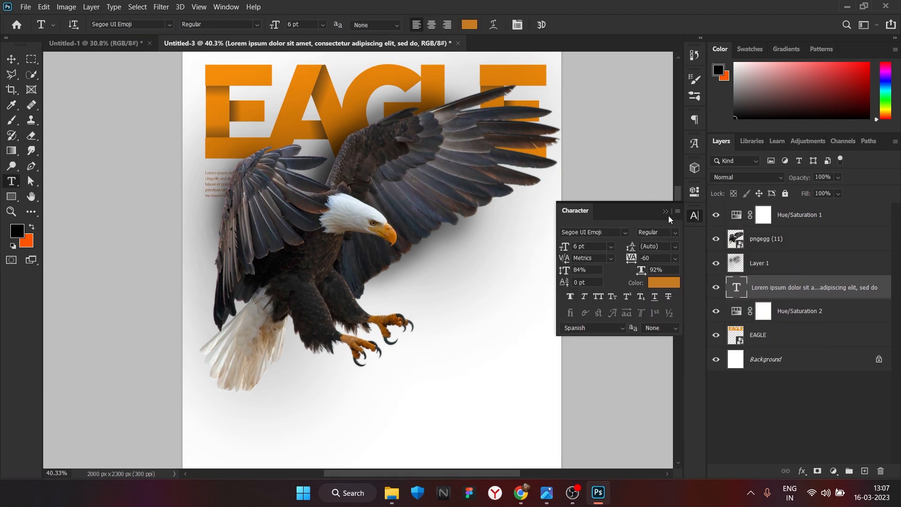
{"action": "left_click", "coordinate": [666, 211]}
{"action": "scroll", "coordinate": [244, 201], "scroll_direction": "up", "scroll_amount": 1, "text": "alt"}
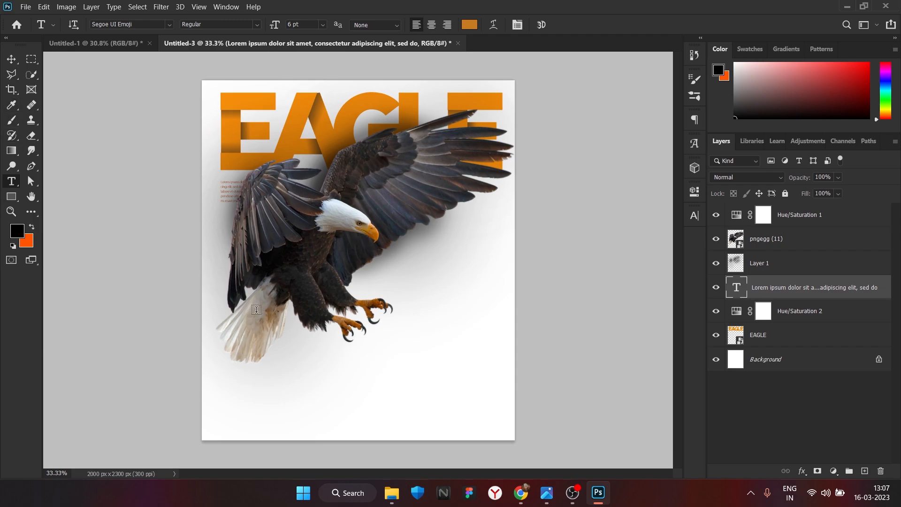
Hide Layer 1, add an empty layer directly beneath the eagle image, and paint a faint broad shadow behind the eagle on it.
{"action": "left_click", "coordinate": [716, 263]}
{"action": "left_click", "coordinate": [790, 240]}
{"action": "key", "text": "ctrl+shift+alt+n"}
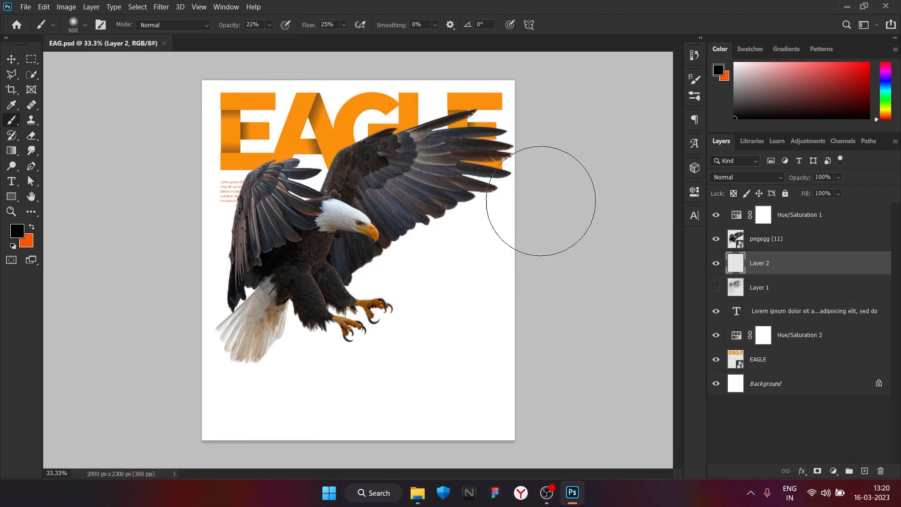
{"action": "mouse_move", "coordinate": [543, 202]}
{"action": "left_mouse_down"}
{"action": "mouse_move", "coordinate": [466, 177]}
{"action": "mouse_move", "coordinate": [381, 233]}
{"action": "mouse_move", "coordinate": [399, 239]}
{"action": "mouse_move", "coordinate": [310, 287]}
{"action": "left_mouse_up"}
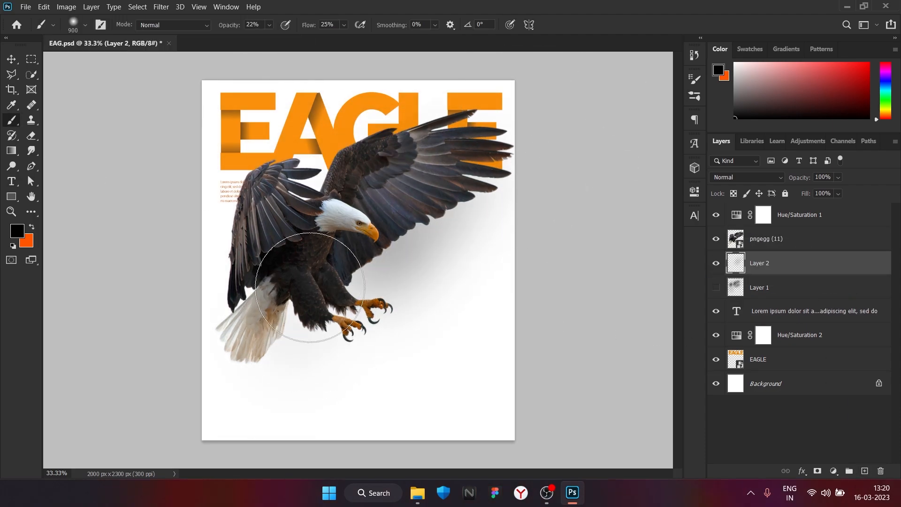
Set the brush to 61% opacity, 48% flow and 700 px, and dab a dark shadow behind the raised wing, undoing the last stroke.
{"action": "left_click", "coordinate": [269, 25]}
{"action": "left_click", "coordinate": [295, 37]}
{"action": "left_click", "coordinate": [344, 26]}
{"action": "left_click", "coordinate": [361, 37]}
{"action": "key", "text": "bracketleft"}
{"action": "key", "text": "bracketleft"}
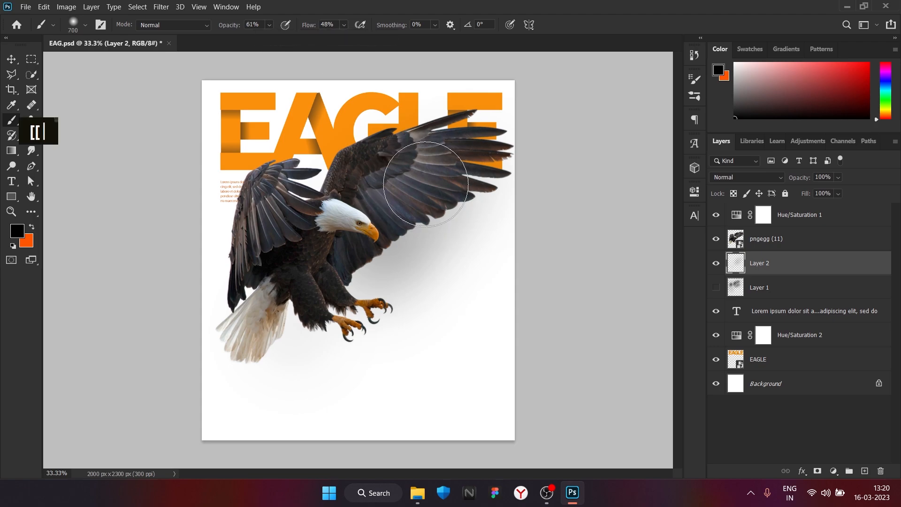
{"action": "left_click", "coordinate": [446, 177]}
{"action": "mouse_move", "coordinate": [439, 180]}
{"action": "left_mouse_down"}
{"action": "mouse_move", "coordinate": [375, 223]}
{"action": "mouse_move", "coordinate": [457, 183]}
{"action": "mouse_move", "coordinate": [417, 187]}
{"action": "mouse_move", "coordinate": [377, 225]}
{"action": "mouse_move", "coordinate": [464, 175]}
{"action": "mouse_move", "coordinate": [419, 203]}
{"action": "mouse_move", "coordinate": [412, 193]}
{"action": "mouse_move", "coordinate": [454, 182]}
{"action": "mouse_move", "coordinate": [432, 184]}
{"action": "left_mouse_up"}
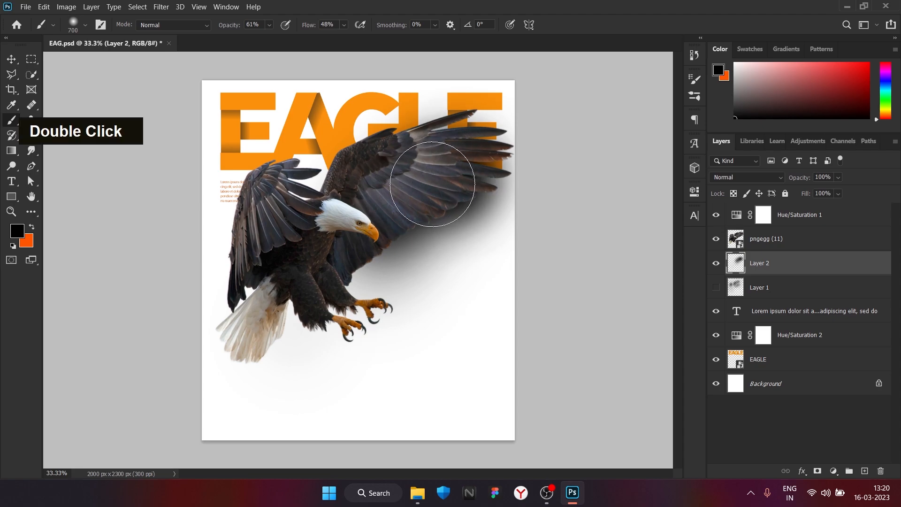
{"action": "key", "text": "ctrl+z"}
Enlarge the brush to 1500 px and try broad shadow dabs below the raised wing, undoing each one.
{"action": "key", "text": "bracketright"}
{"action": "key", "text": "bracketright"}
{"action": "key", "text": "bracketright"}
{"action": "key", "text": "bracketright"}
{"action": "key", "text": "bracketright"}
{"action": "key", "text": "bracketright"}
{"action": "key", "text": "bracketright"}
{"action": "key", "text": "bracketright"}
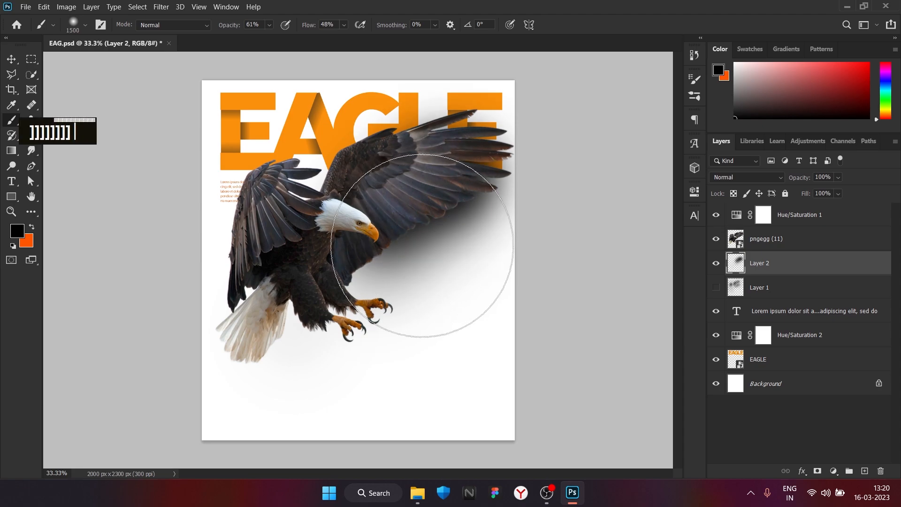
{"action": "left_click", "coordinate": [422, 245]}
{"action": "key", "text": "ctrl+z"}
{"action": "left_click", "coordinate": [411, 234]}
{"action": "key", "text": "ctrl+z"}
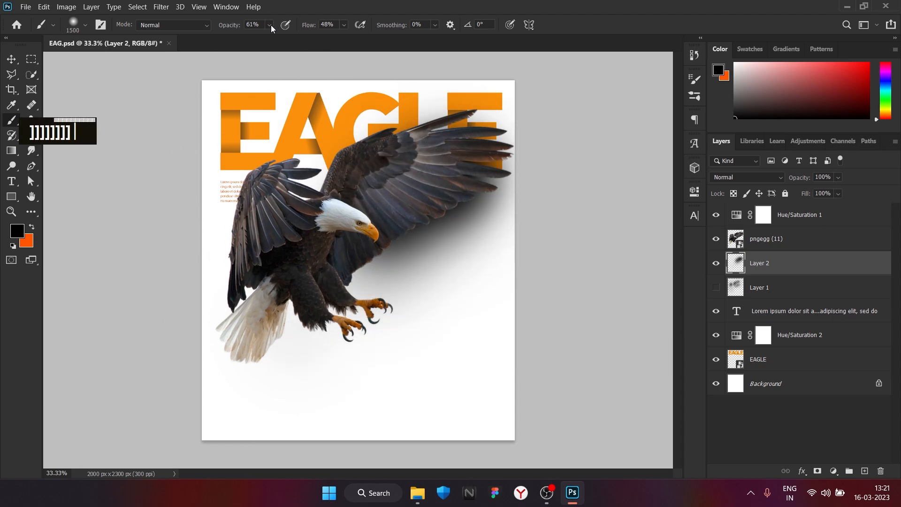
Set the brush to 34% opacity and 33% flow, undo ill-fitting strokes, and dab broad shadows behind the eagle's body and raised wing.
{"action": "left_click", "coordinate": [342, 25]}
{"action": "left_click", "coordinate": [343, 38]}
{"action": "mouse_move", "coordinate": [389, 230]}
{"action": "left_mouse_down"}
{"action": "mouse_move", "coordinate": [370, 261]}
{"action": "mouse_move", "coordinate": [363, 318]}
{"action": "left_mouse_up"}
{"action": "key", "text": "ctrl+z"}
{"action": "key", "text": "ctrl+z"}
{"action": "key", "text": "ctrl+z"}
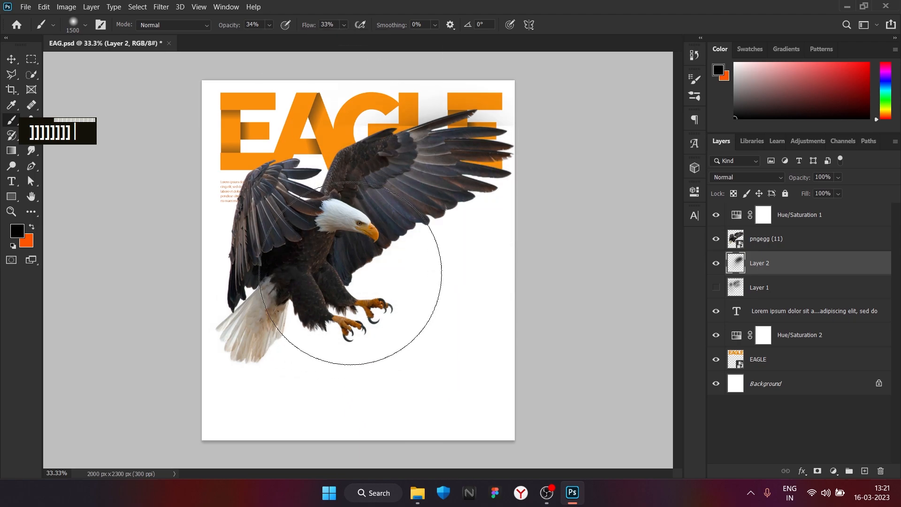
{"action": "left_click", "coordinate": [343, 274]}
{"action": "double_click", "coordinate": [436, 217]}
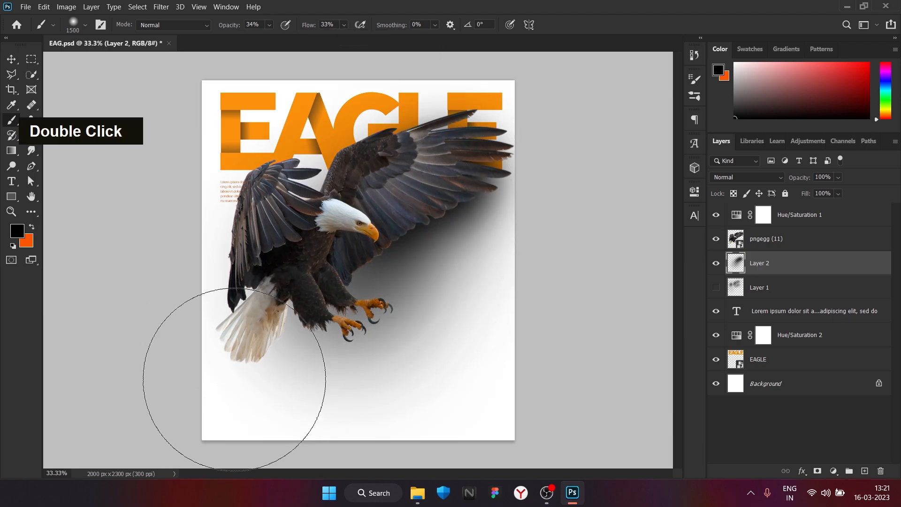
{"action": "left_click", "coordinate": [342, 360]}
{"action": "left_click", "coordinate": [11, 59]}
{"action": "left_click", "coordinate": [499, 290]}
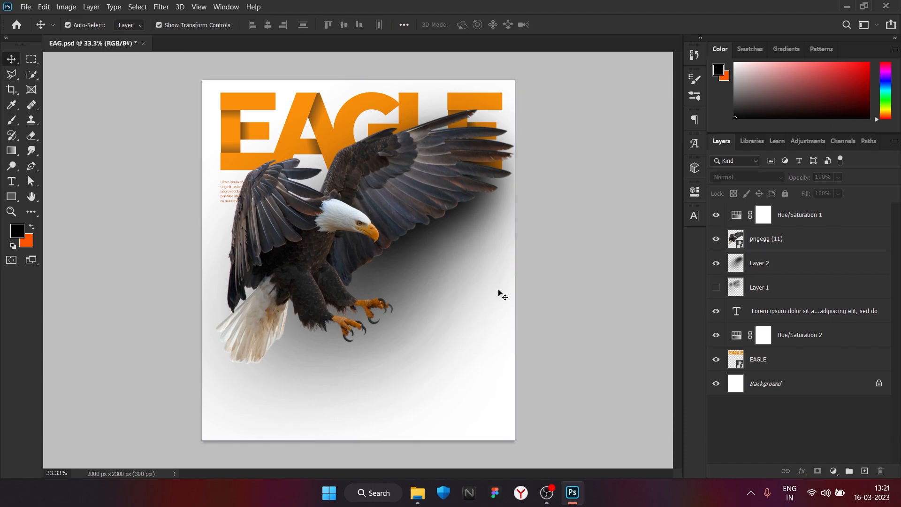
Lower the opacity of Layer 2 with the new shadow to 82%.
{"action": "scroll", "coordinate": [365, 298], "scroll_direction": "up", "scroll_amount": 1}
{"action": "scroll", "coordinate": [365, 298], "scroll_direction": "up", "scroll_amount": 2}
{"action": "scroll", "coordinate": [476, 269], "scroll_direction": "down", "scroll_amount": 3}
{"action": "left_click", "coordinate": [770, 263]}
{"action": "left_click", "coordinate": [839, 178]}
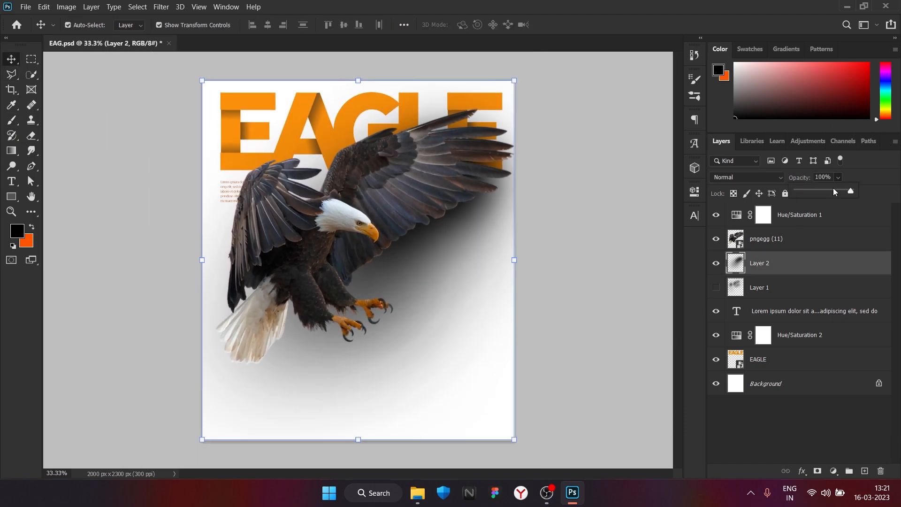
{"action": "left_click", "coordinate": [833, 190]}
{"action": "left_click_drag", "start_coordinate": [838, 189], "coordinate": [843, 191]}
{"action": "left_click", "coordinate": [645, 291]}
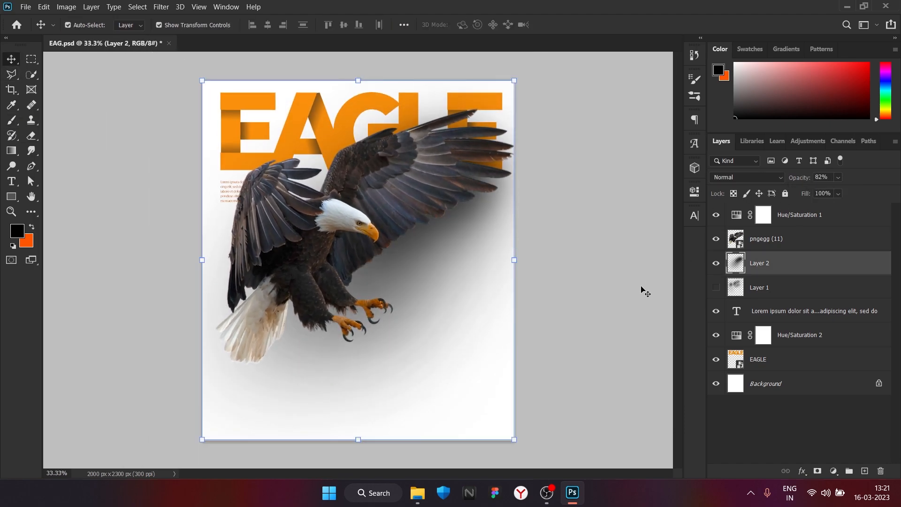
{"action": "left_click", "coordinate": [646, 291]}
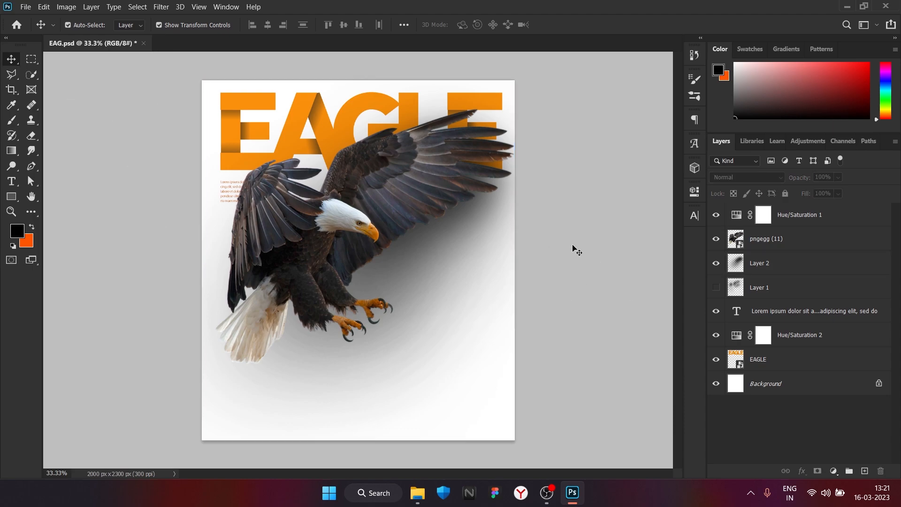
Add a second Lorem ipsum paragraph under the tip of the raised wing and move its layer directly above Hue/Saturation 2.
{"action": "key", "text": "t"}
{"action": "left_click_drag", "start_coordinate": [446, 183], "coordinate": [501, 260]}
{"action": "key", "text": "Escape"}
{"action": "key", "text": "v"}
{"action": "left_click_drag", "start_coordinate": [806, 212], "coordinate": [815, 345]}
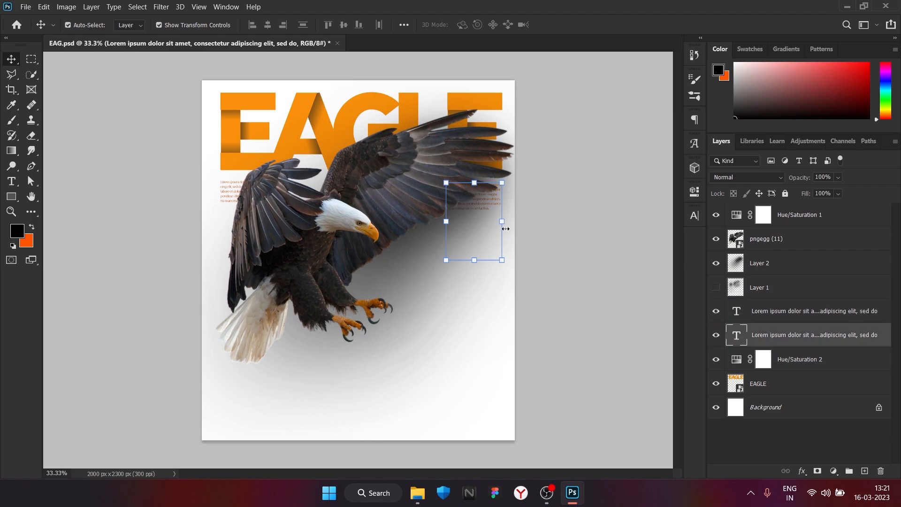
{"action": "left_click", "coordinate": [550, 219]}
Add a third Lorem ipsum paragraph beneath the second, move it up closer, and place its layer directly above Hue/Saturation 2.
{"action": "left_click", "coordinate": [10, 184]}
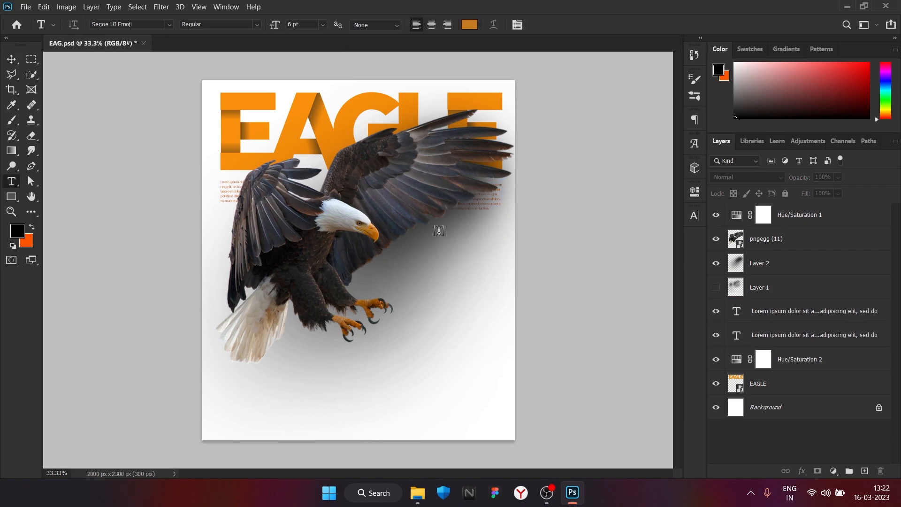
{"action": "left_click_drag", "start_coordinate": [441, 215], "coordinate": [500, 302]}
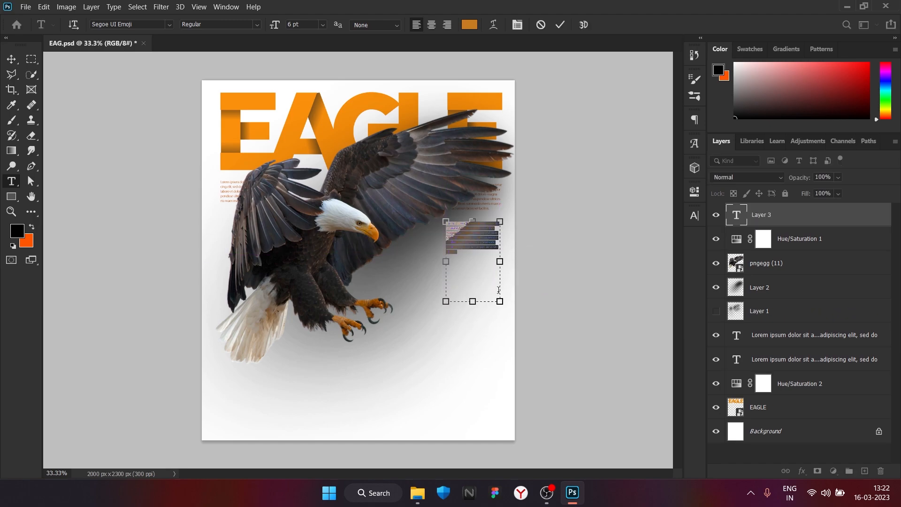
{"action": "left_click", "coordinate": [14, 64]}
{"action": "left_click_drag", "start_coordinate": [478, 236], "coordinate": [478, 223]}
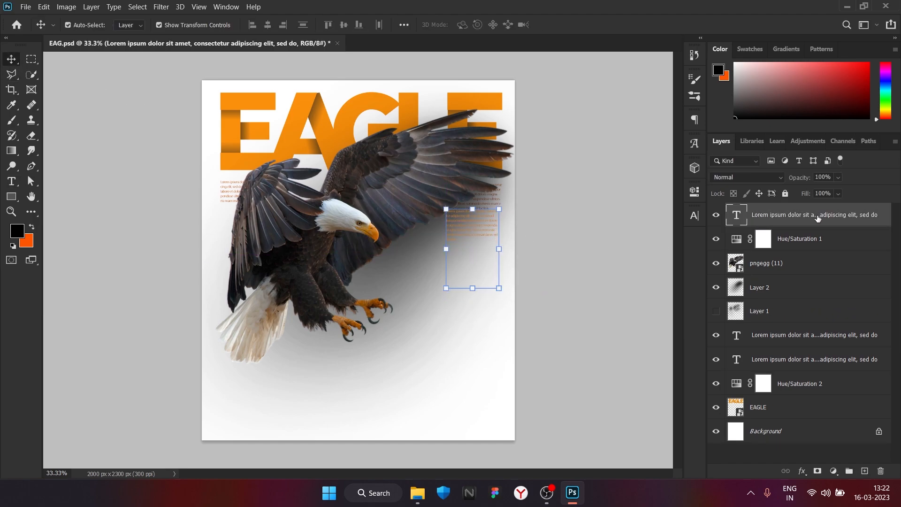
{"action": "left_click_drag", "start_coordinate": [818, 217], "coordinate": [818, 383]}
Nudge the third Lorem ipsum paragraph slightly down to leave space below the paragraph above it.
{"action": "scroll", "coordinate": [488, 224], "scroll_direction": "up", "scroll_amount": 6}
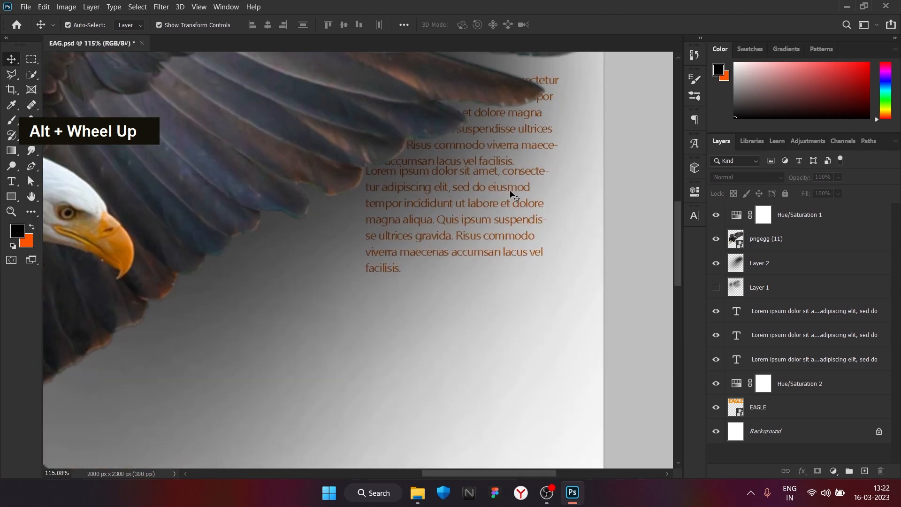
{"action": "left_click", "coordinate": [514, 197]}
{"action": "left_click", "coordinate": [803, 359]}
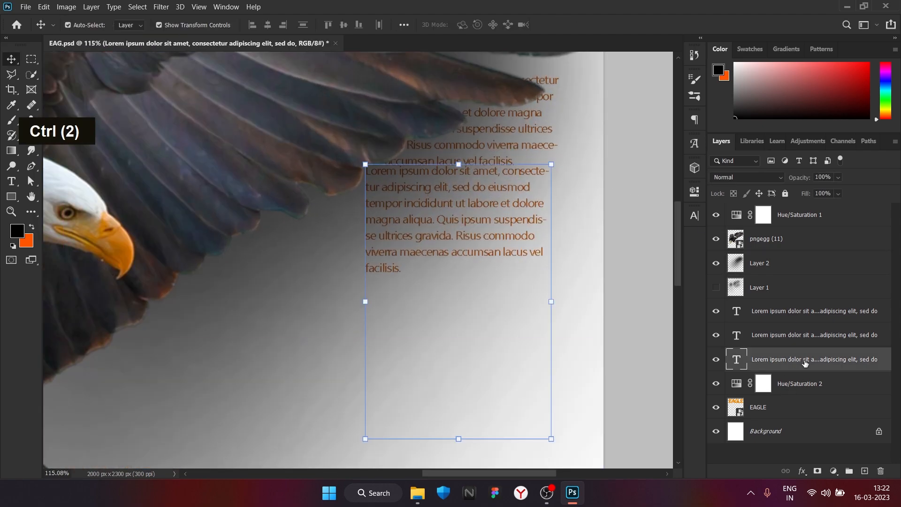
{"action": "key", "text": "Down"}
{"action": "key", "text": "Down"}
{"action": "key", "text": "Down"}
{"action": "key", "text": "Down"}
{"action": "key", "text": "Down"}
{"action": "key", "text": "Down"}
{"action": "key", "text": "Down"}
{"action": "key", "text": "Down"}
{"action": "left_click", "coordinate": [626, 235]}
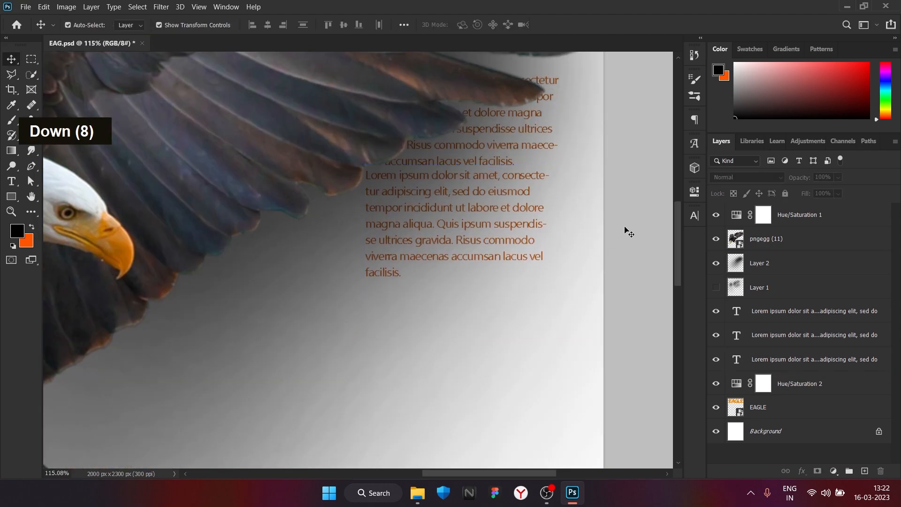
{"action": "left_click", "coordinate": [812, 357], "text": "ctrl"}
{"action": "key", "text": "Down"}
{"action": "key", "text": "Down"}
{"action": "key", "text": "Down"}
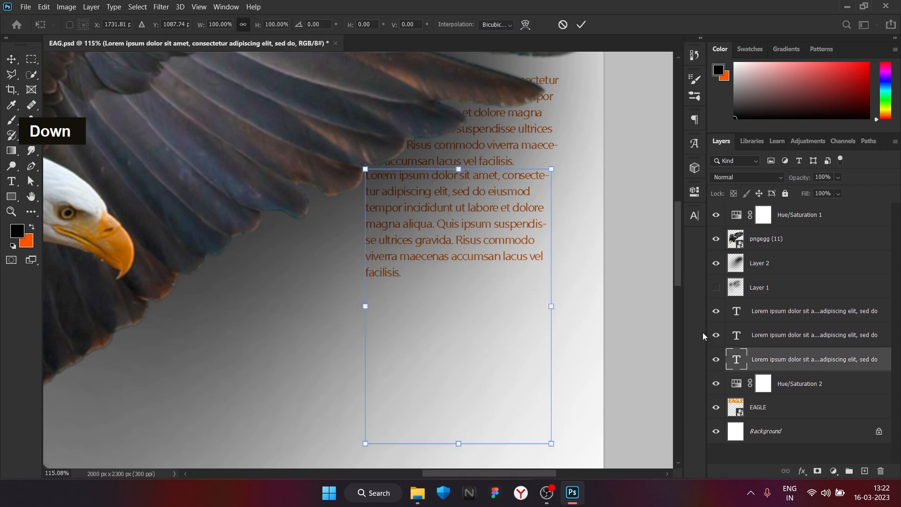
{"action": "double_click", "coordinate": [640, 231]}
{"action": "scroll", "coordinate": [634, 231], "scroll_direction": "down", "scroll_amount": 5}
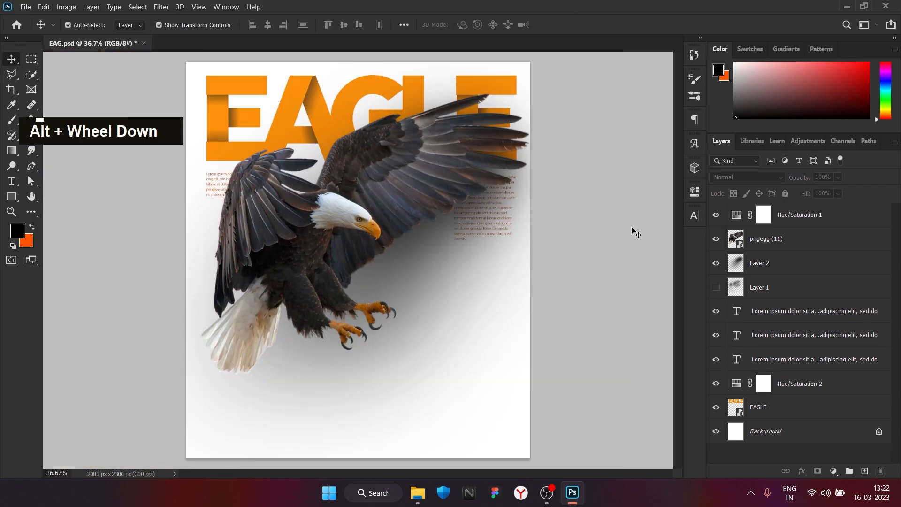
{"action": "scroll", "coordinate": [100, 195], "scroll_direction": "up", "scroll_amount": 4}
{"action": "key", "text": "t"}
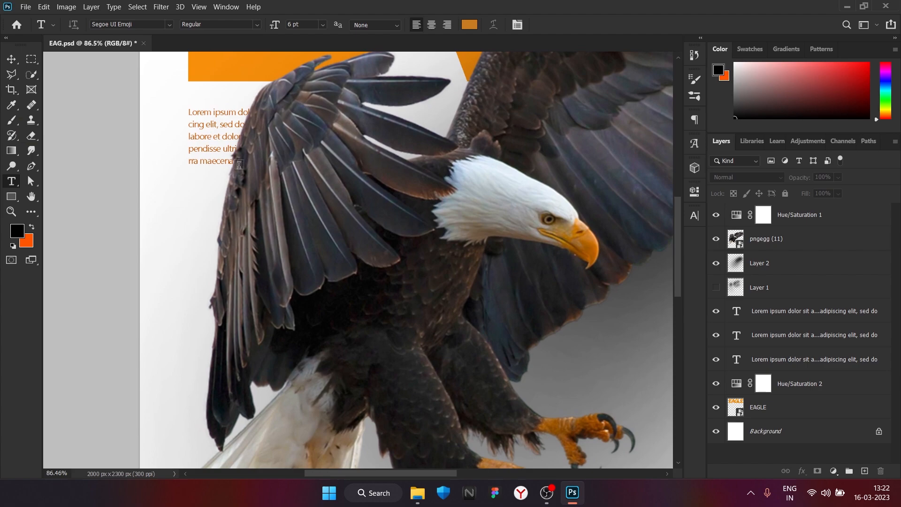
{"action": "scroll", "coordinate": [400, 110], "scroll_direction": "down", "scroll_amount": 4}
{"action": "left_click_drag", "start_coordinate": [374, 115], "coordinate": [432, 135]}
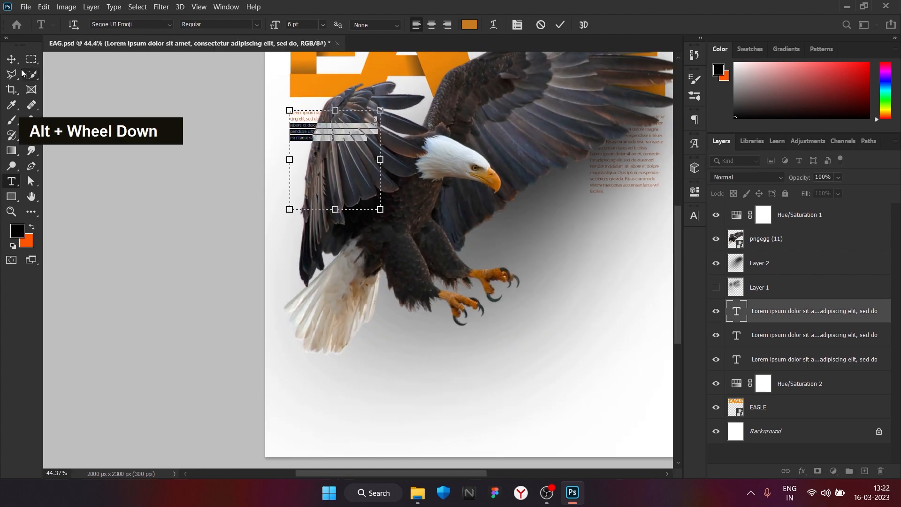
{"action": "left_click", "coordinate": [12, 59]}
{"action": "left_click_drag", "start_coordinate": [384, 160], "coordinate": [371, 161]}
{"action": "key", "text": "ctrl+z"}
Add a fourth Lorem ipsum paragraph in a text frame between the folded wing and the eagle's head.
{"action": "left_click", "coordinate": [11, 167]}
{"action": "left_click", "coordinate": [11, 181]}
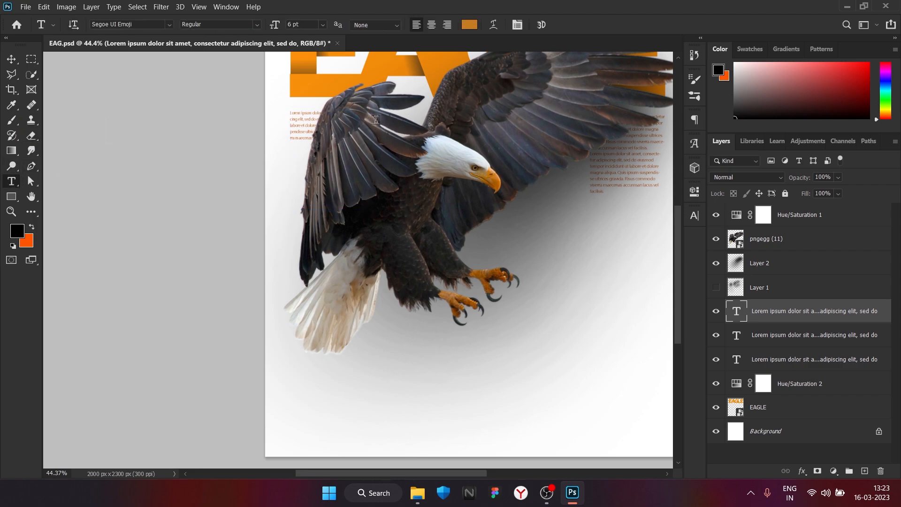
{"action": "mouse_move", "coordinate": [370, 124]}
{"action": "left_mouse_down"}
{"action": "mouse_move", "coordinate": [441, 132]}
{"action": "mouse_move", "coordinate": [451, 346]}
{"action": "mouse_move", "coordinate": [448, 186]}
{"action": "mouse_move", "coordinate": [446, 193]}
{"action": "left_mouse_up"}
{"action": "key", "text": "Up"}
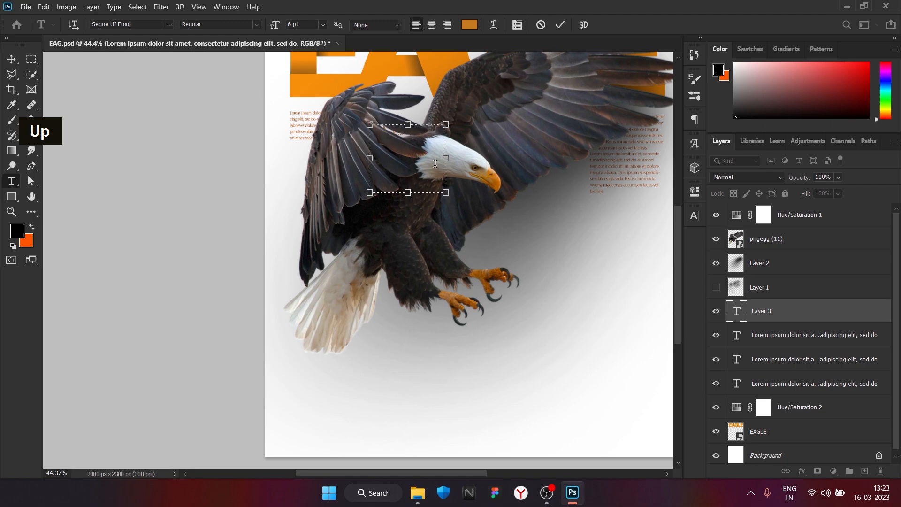
{"action": "left_click", "coordinate": [560, 28]}
Move the fourth Lorem ipsum paragraph up to a Y position of 792.71 px, level with the first paragraph.
{"action": "key", "text": "Up"}
{"action": "key", "text": "Up"}
{"action": "key", "text": "ctrl+t"}
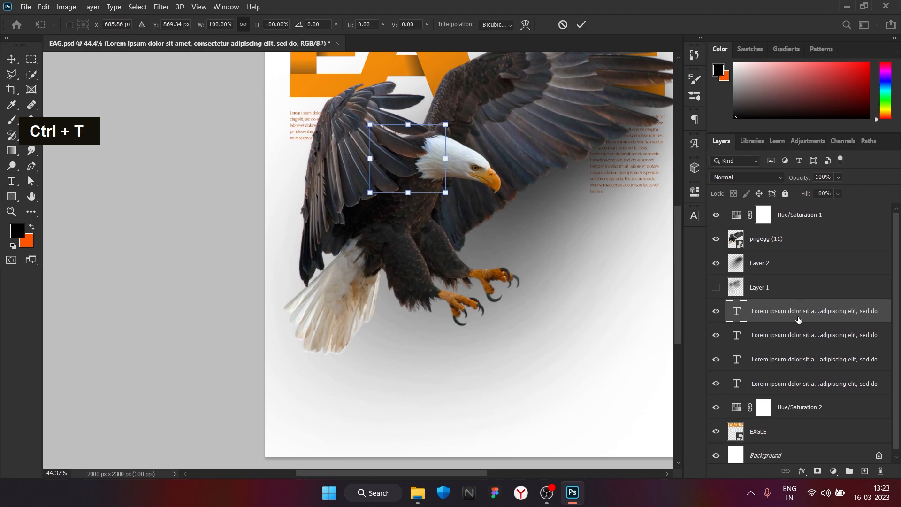
{"action": "key", "text": "Up"}
{"action": "key", "text": "Up"}
{"action": "key", "text": "Up"}
{"action": "key", "text": "Up"}
{"action": "key", "text": "Up"}
{"action": "key", "text": "Up"}
{"action": "key", "text": "Up"}
{"action": "key", "text": "Up"}
{"action": "key", "text": "Up"}
{"action": "key", "text": "Up"}
{"action": "key", "text": "Up"}
{"action": "key", "text": "Up"}
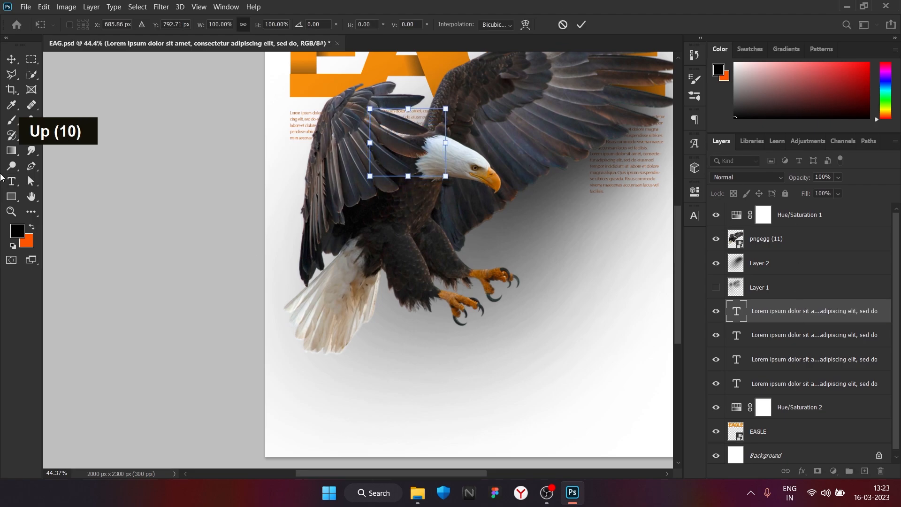
{"action": "left_click", "coordinate": [581, 26]}
{"action": "left_click", "coordinate": [195, 224]}
{"action": "scroll", "coordinate": [195, 225], "scroll_direction": "down", "scroll_amount": 2}
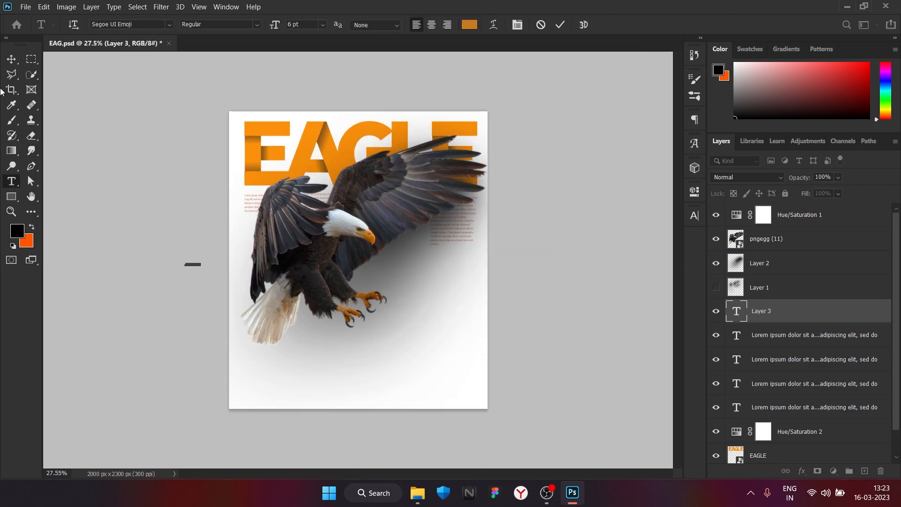
{"action": "scroll", "coordinate": [165, 217], "scroll_direction": "down", "scroll_amount": 1}
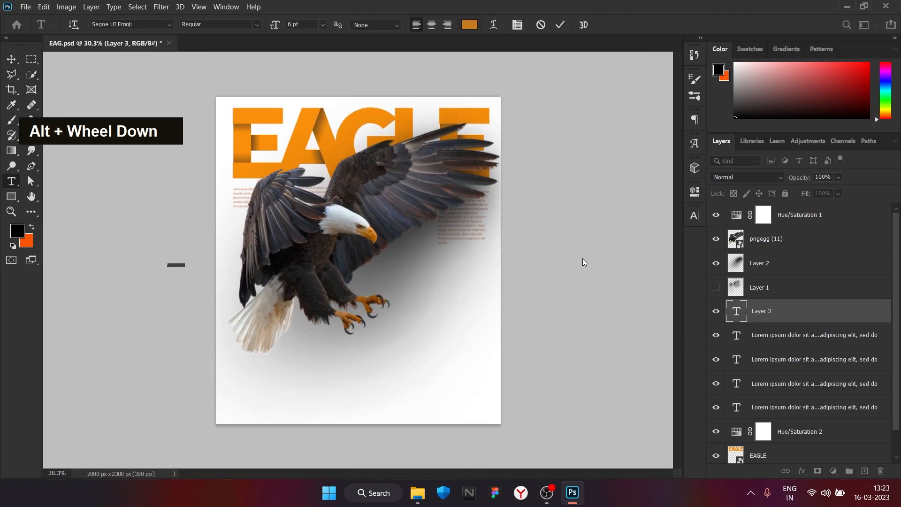
{"action": "key", "text": "alt"}
{"action": "key", "text": "alt"}
{"action": "left_click", "coordinate": [560, 493]}
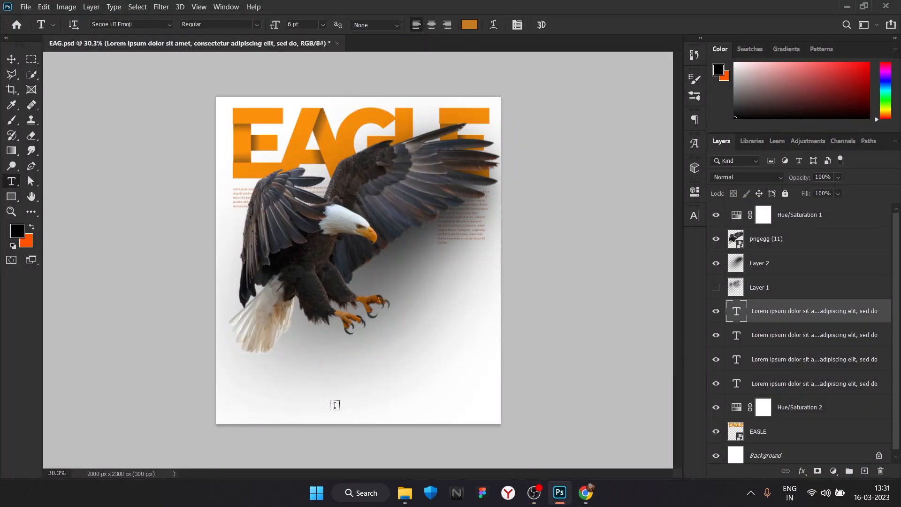
Add a small text line reading EAGLE centrally near the lower edge of the poster.
{"action": "key", "text": "BackSpace"}
{"action": "type", "text": "EA"}
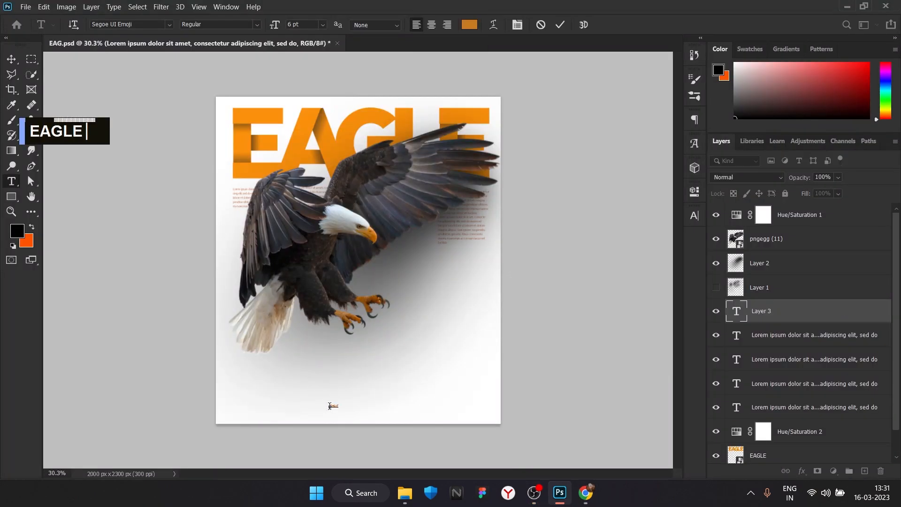
{"action": "scroll", "coordinate": [369, 380], "scroll_direction": "up", "scroll_amount": 3}
{"action": "scroll", "coordinate": [336, 421], "scroll_direction": "down", "scroll_amount": 1}
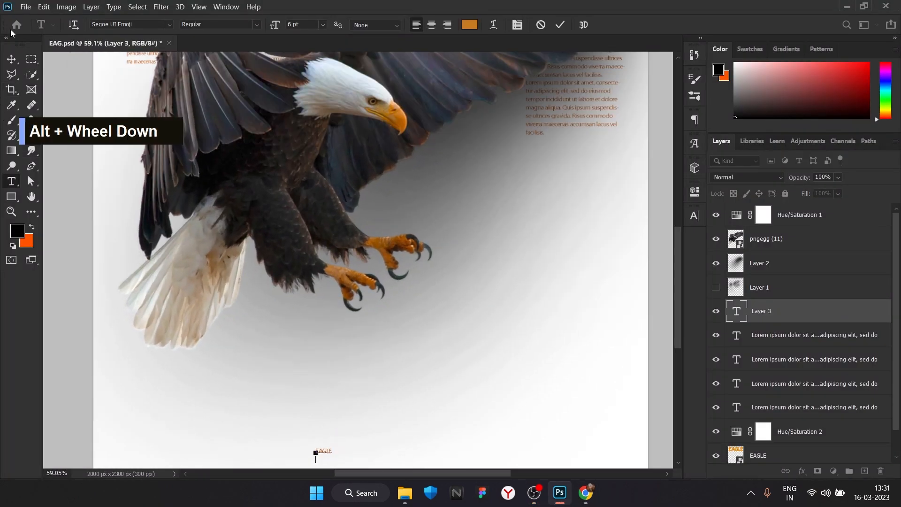
{"action": "left_click", "coordinate": [11, 59]}
Set the small EAGLE text to 9 pt with 400 tracking and nudge it right towards the poster's centre.
{"action": "left_click", "coordinate": [694, 215]}
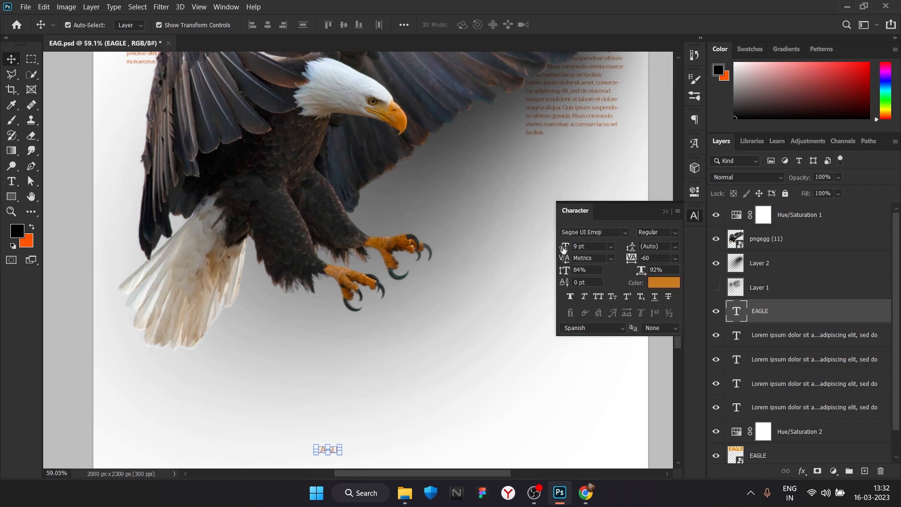
{"action": "scroll", "coordinate": [433, 371], "scroll_direction": "down", "scroll_amount": 3}
{"action": "key", "text": "Right"}
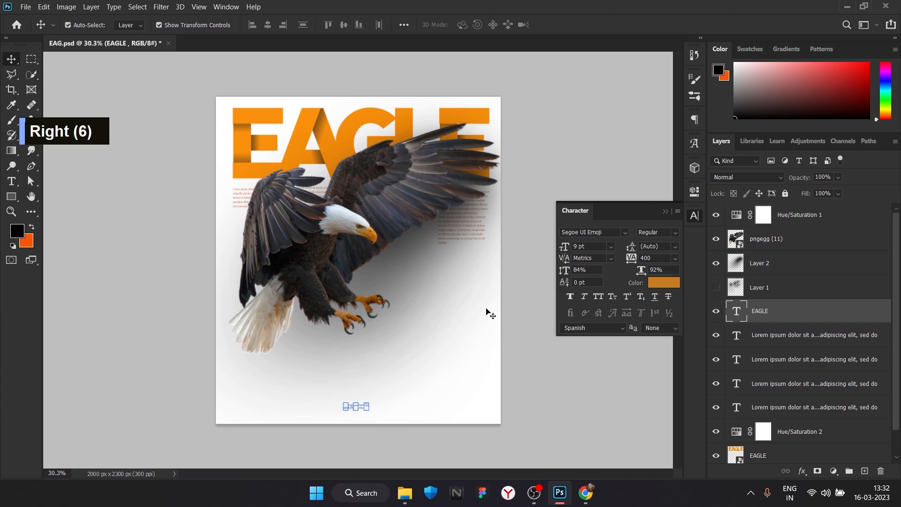
{"action": "left_click", "coordinate": [123, 166]}
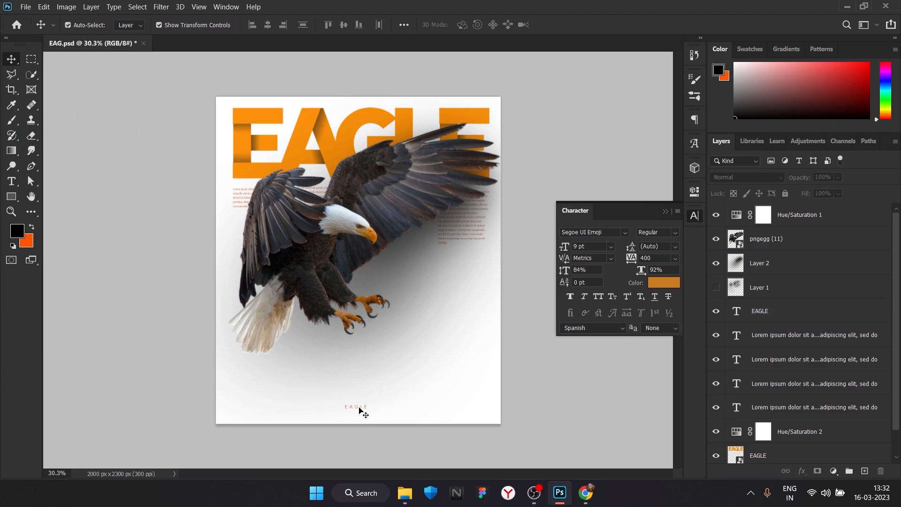
Nudge the small EAGLE text slightly down towards the poster's lower edge.
{"action": "left_click", "coordinate": [361, 411]}
{"action": "key", "text": "Down"}
{"action": "key", "text": "Down"}
{"action": "key", "text": "Down"}
{"action": "key", "text": "Down"}
{"action": "key", "text": "Down"}
{"action": "left_click", "coordinate": [100, 151]}
Place the vecteezy_barcode_1199360 image from the Downloads folder into the poster.
{"action": "left_click", "coordinate": [405, 492]}
{"action": "left_click", "coordinate": [43, 131]}
{"action": "scroll", "coordinate": [360, 357], "scroll_direction": "down", "scroll_amount": 7}
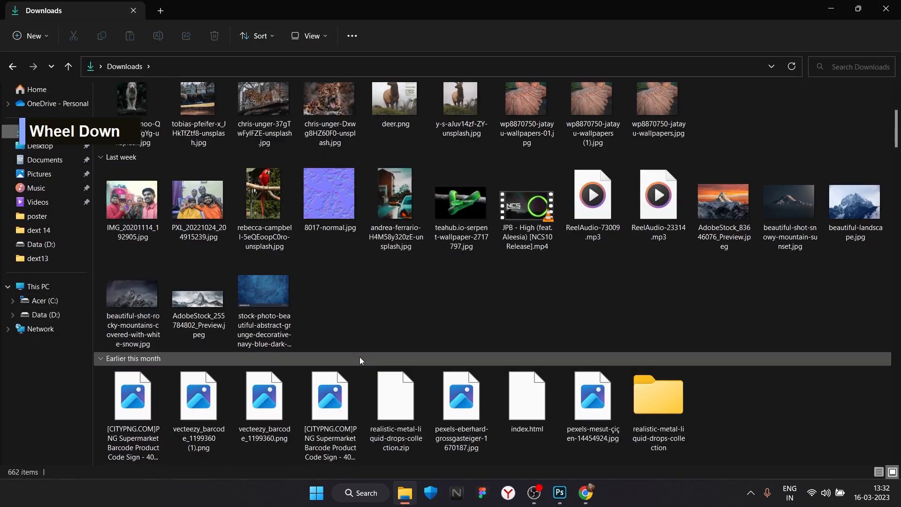
{"action": "scroll", "coordinate": [164, 321], "scroll_direction": "up", "scroll_amount": 2}
{"action": "left_click_drag", "start_coordinate": [258, 135], "coordinate": [430, 313]}
Squash the barcode to about half its height, shrink it, and place it under the paragraphs beneath the raised wing.
{"action": "left_click_drag", "start_coordinate": [358, 300], "coordinate": [358, 260]}
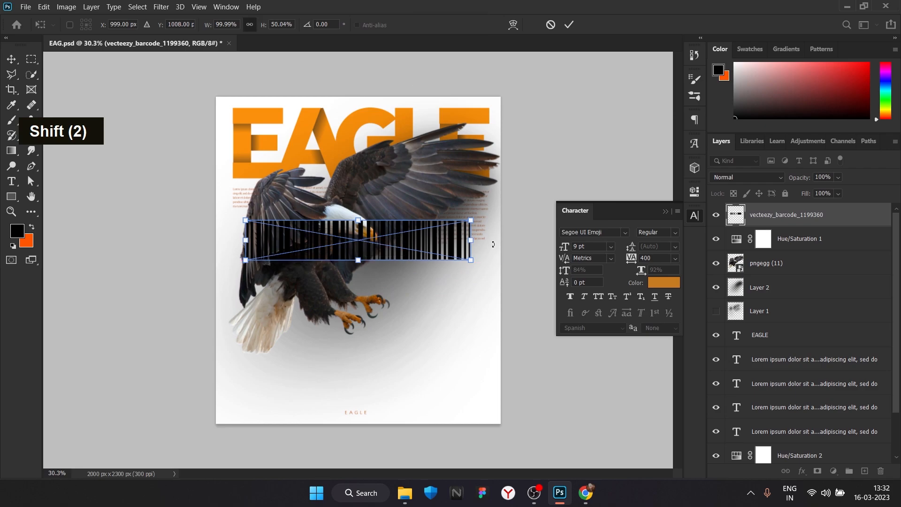
{"action": "left_click_drag", "start_coordinate": [471, 240], "coordinate": [467, 265]}
{"action": "left_click", "coordinate": [569, 24]}
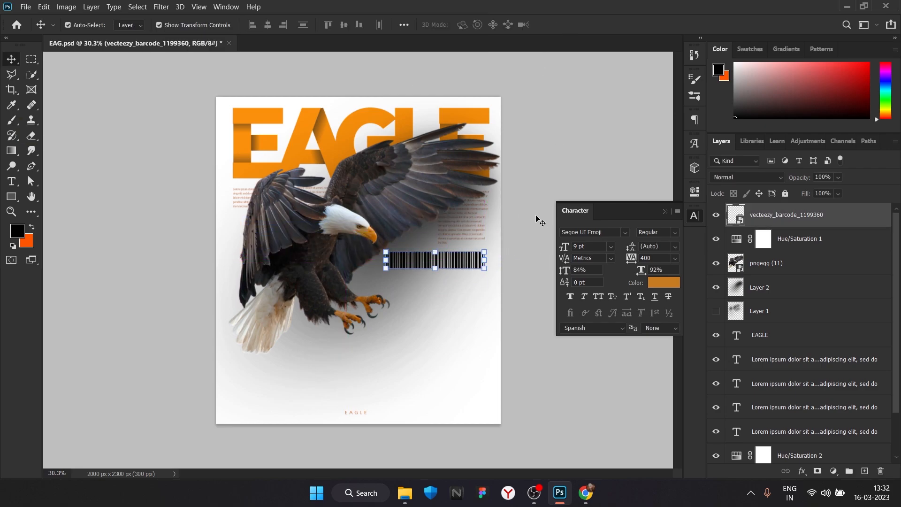
{"action": "left_click", "coordinate": [509, 283]}
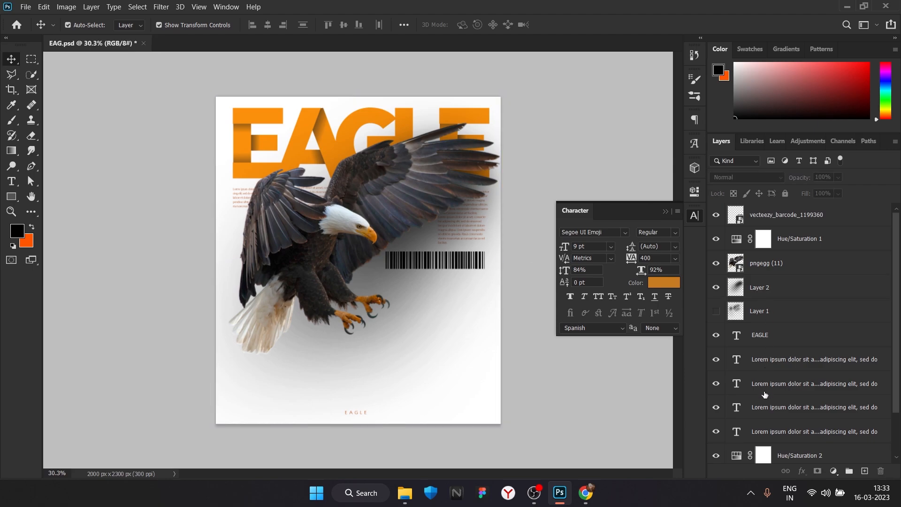
Scale the barcode down to the paragraph's width and align it directly beneath the third Lorem ipsum paragraph.
{"action": "left_click", "coordinate": [460, 259]}
{"action": "left_click_drag", "start_coordinate": [460, 259], "coordinate": [464, 259]}
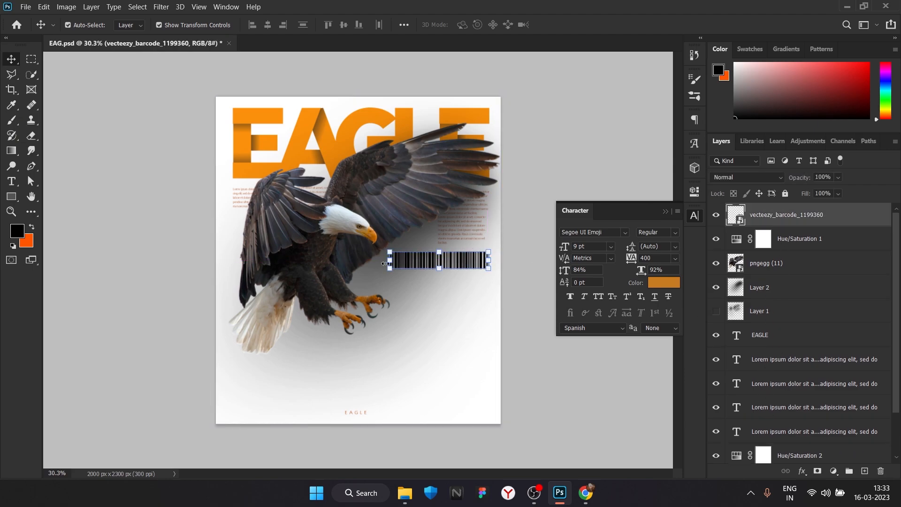
{"action": "left_click_drag", "start_coordinate": [391, 261], "coordinate": [424, 262]}
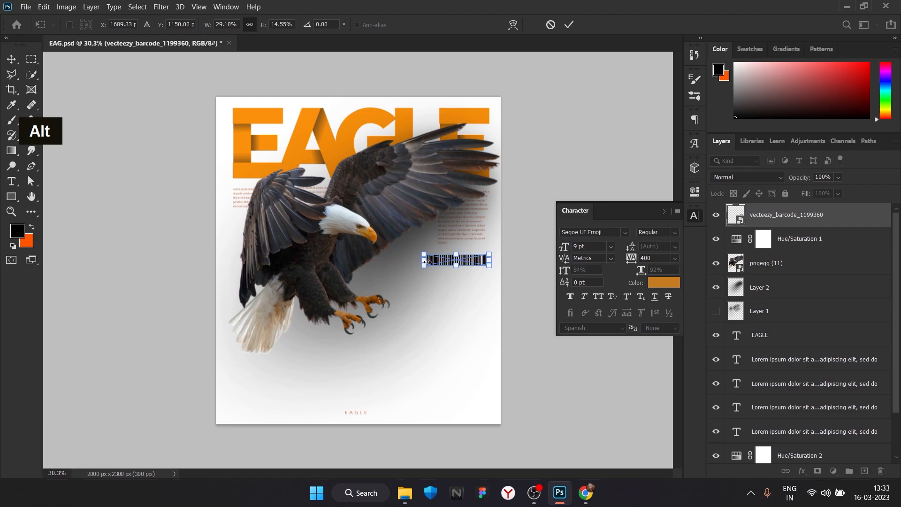
{"action": "left_click_drag", "start_coordinate": [489, 260], "coordinate": [476, 261]}
{"action": "left_click", "coordinate": [568, 25]}
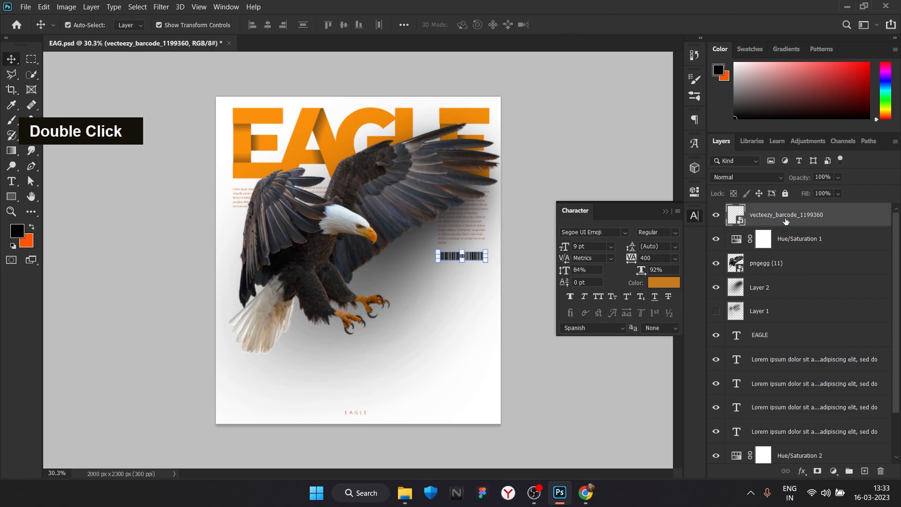
Give the barcode a Color Overlay sampled from the orange EAGLE lettering and move its layer directly above the lowest Lorem ipsum layer.
{"action": "double_click", "coordinate": [848, 216]}
{"action": "left_click", "coordinate": [491, 264]}
{"action": "left_click", "coordinate": [721, 150]}
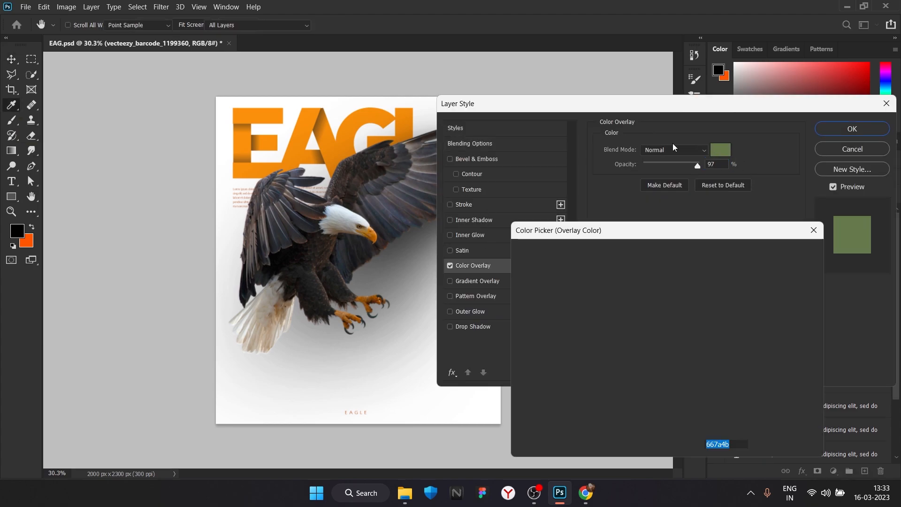
{"action": "left_click", "coordinate": [405, 123]}
{"action": "left_click", "coordinate": [784, 252]}
{"action": "key", "text": "Return"}
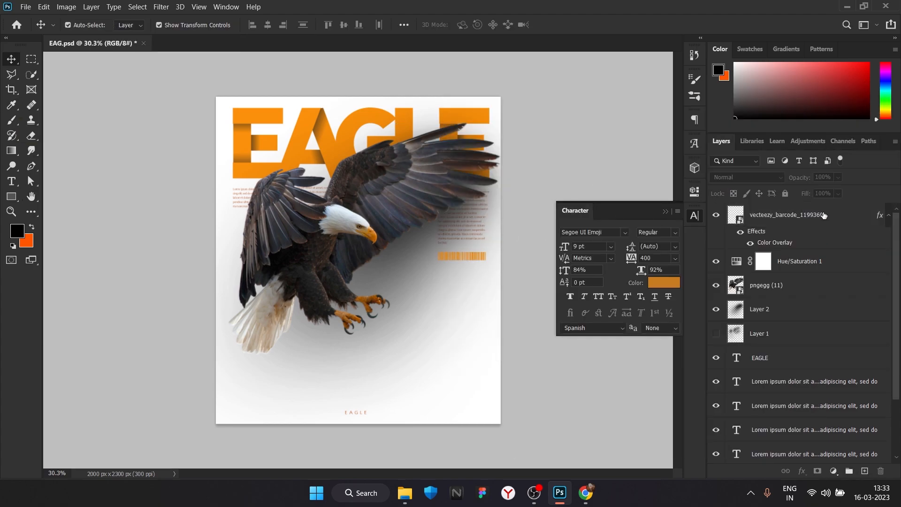
{"action": "left_click_drag", "start_coordinate": [861, 213], "coordinate": [811, 445]}
{"action": "scroll", "coordinate": [495, 290], "scroll_direction": "up", "scroll_amount": 1}
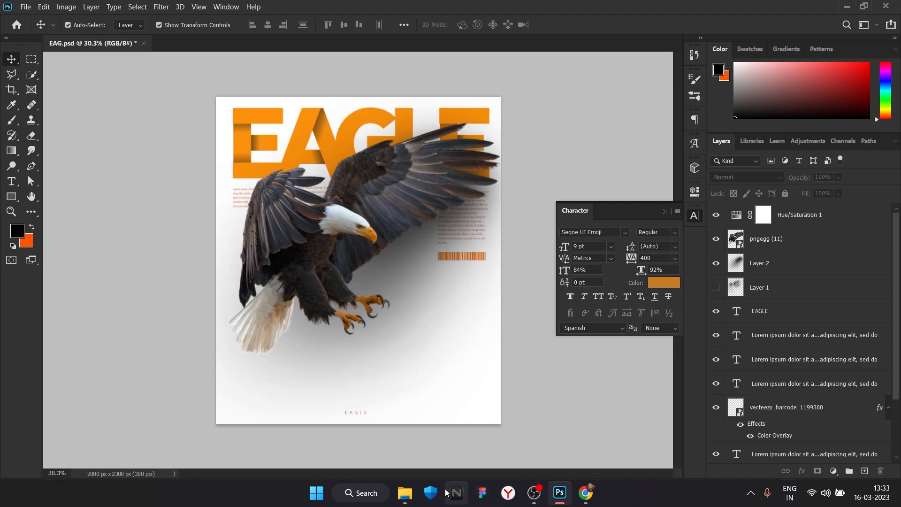
Open text font.psd from a subfolder of the dextop folder on Data (D:).
{"action": "left_click", "coordinate": [408, 494]}
{"action": "left_click", "coordinate": [52, 315]}
{"action": "double_click", "coordinate": [201, 117]}
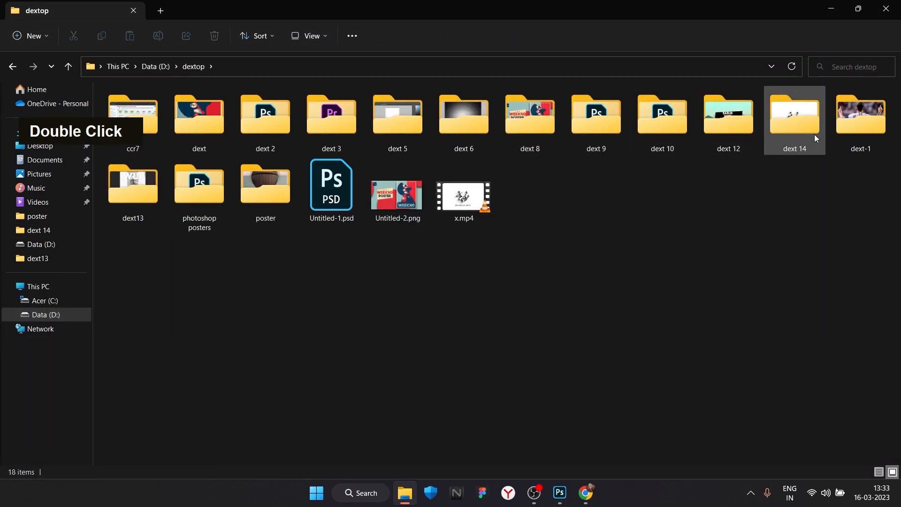
{"action": "double_click", "coordinate": [108, 202]}
{"action": "scroll", "coordinate": [583, 301], "scroll_direction": "down", "scroll_amount": 5}
{"action": "left_click", "coordinate": [584, 300]}
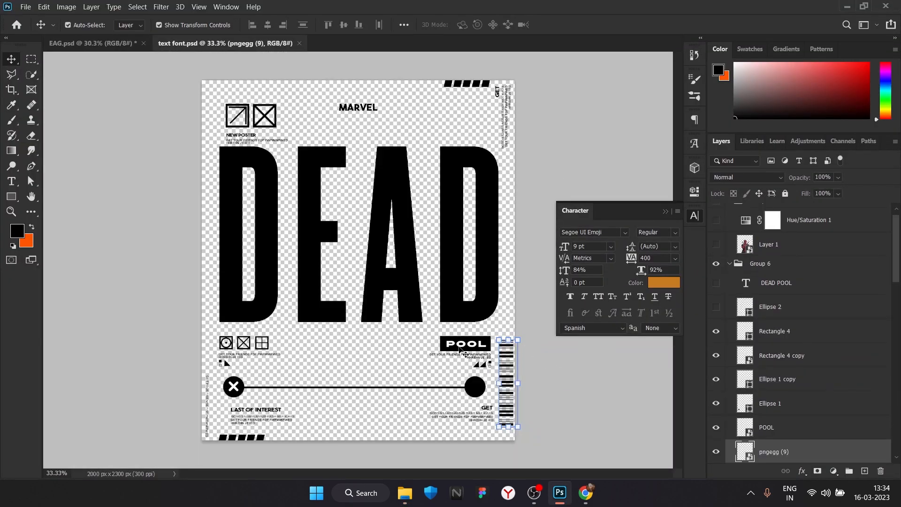
Delete the POOL label in text font.psd and group all the graphics below the DEAD lettering.
{"action": "left_click", "coordinate": [469, 345]}
{"action": "key", "text": "Delete"}
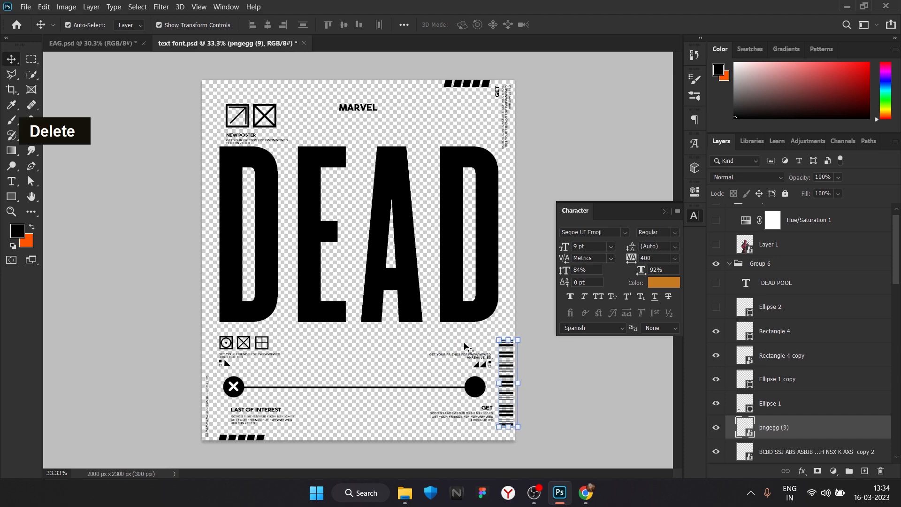
{"action": "left_click_drag", "start_coordinate": [203, 332], "coordinate": [516, 443]}
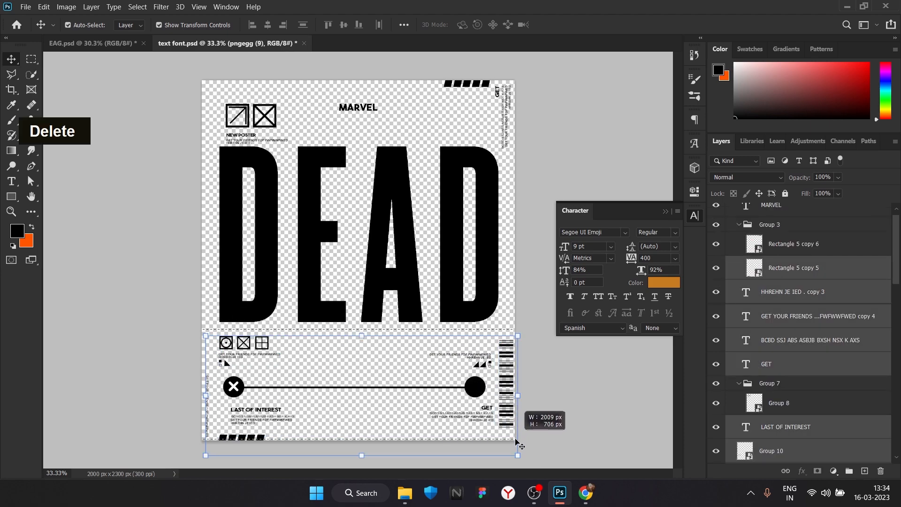
{"action": "key", "text": "ctrl+g"}
{"action": "left_click", "coordinate": [716, 213]}
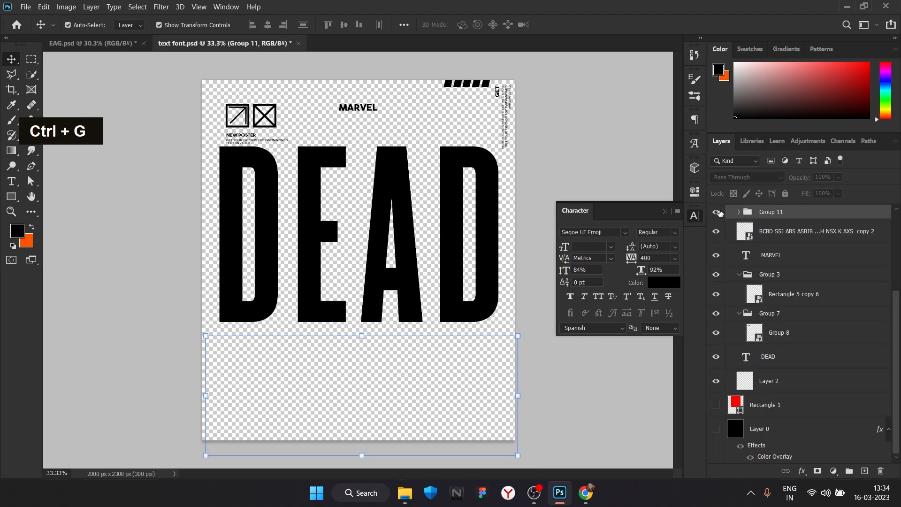
{"action": "left_click", "coordinate": [717, 212]}
Convert Group 11 to a smart object and copy it onto the lower part of the EAG.psd poster.
{"action": "right_click", "coordinate": [785, 212]}
{"action": "left_click", "coordinate": [715, 167]}
{"action": "left_click_drag", "start_coordinate": [363, 399], "coordinate": [391, 367]}
{"action": "left_click_drag", "start_coordinate": [493, 359], "coordinate": [463, 368]}
{"action": "key", "text": "ctrl"}
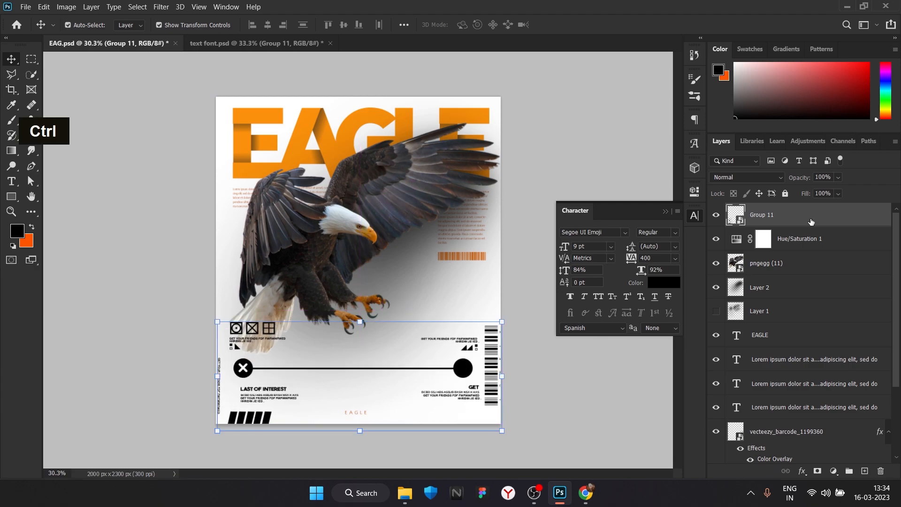
Apply an orange Color Overlay to Group 11 and move its layer directly above the barcode layer.
{"action": "double_click", "coordinate": [811, 221]}
{"action": "left_click", "coordinate": [469, 264]}
{"action": "left_click", "coordinate": [853, 132]}
{"action": "left_click_drag", "start_coordinate": [807, 216], "coordinate": [802, 418]}
{"action": "left_click", "coordinate": [518, 359]}
Move the Group 11 layer up to directly above the small EAGLE text layer, below Layer 1.
{"action": "scroll", "coordinate": [337, 360], "scroll_direction": "down", "scroll_amount": 2}
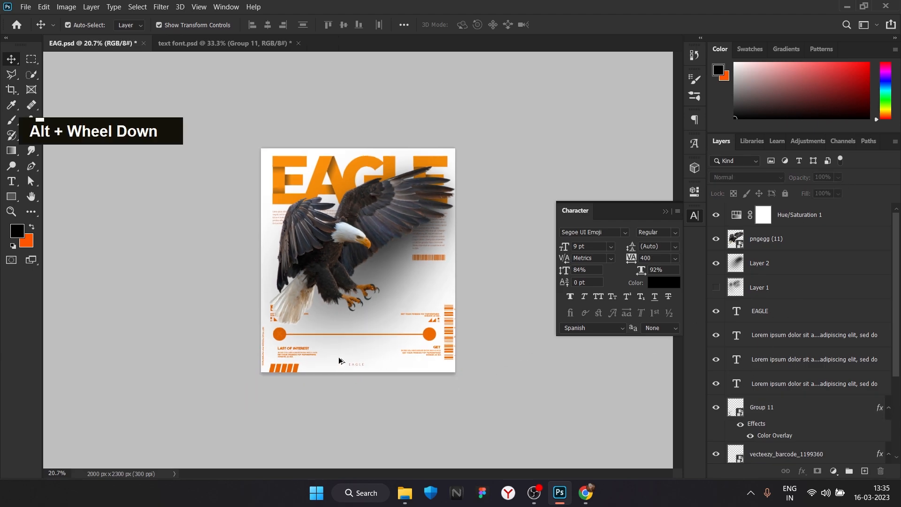
{"action": "scroll", "coordinate": [339, 361], "scroll_direction": "up", "scroll_amount": 2}
{"action": "scroll", "coordinate": [797, 246], "scroll_direction": "down", "scroll_amount": 5}
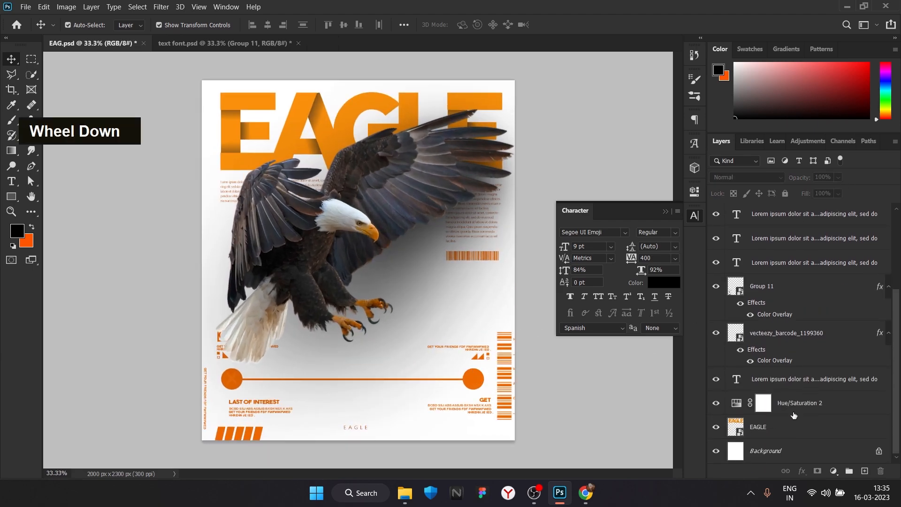
{"action": "left_click", "coordinate": [751, 299]}
{"action": "left_click_drag", "start_coordinate": [832, 297], "coordinate": [833, 204]}
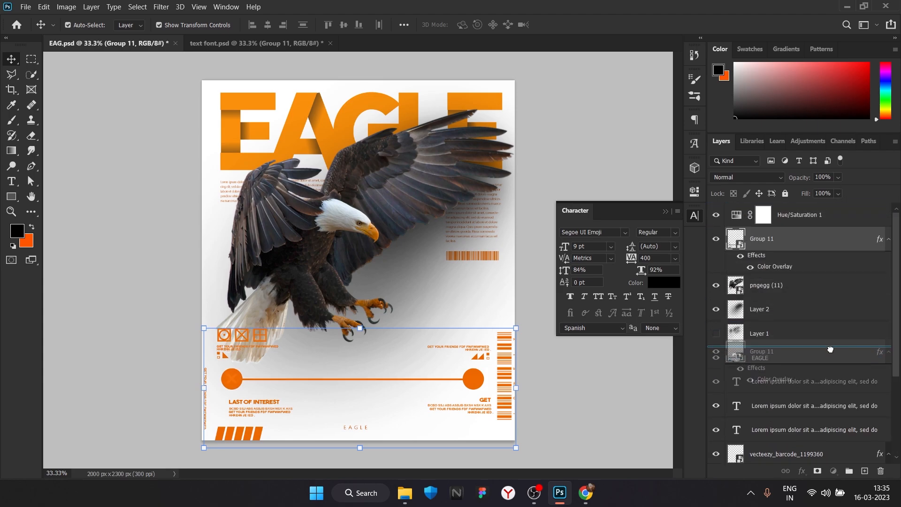
Lower the layer opacity of Group 11 in its blending options.
{"action": "double_click", "coordinate": [798, 318]}
{"action": "left_click_drag", "start_coordinate": [709, 162], "coordinate": [695, 165]}
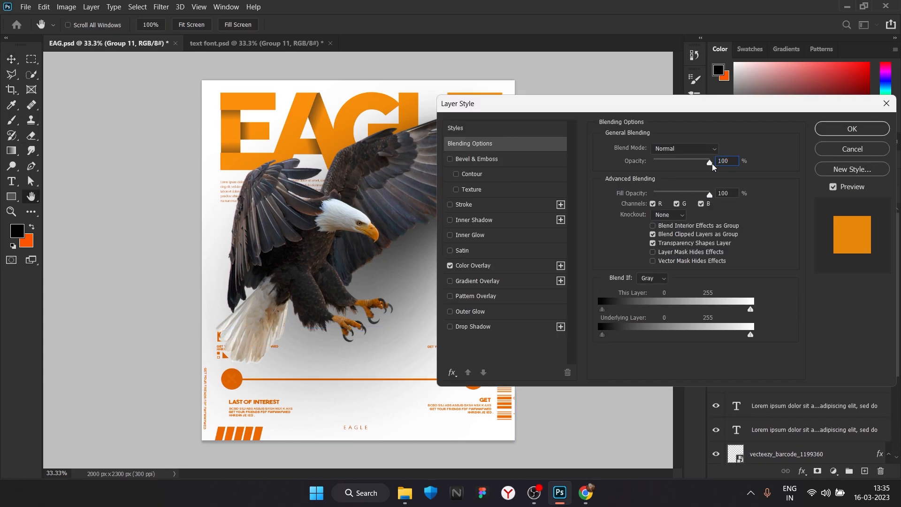
{"action": "left_click", "coordinate": [853, 129]}
{"action": "left_click", "coordinate": [543, 195]}
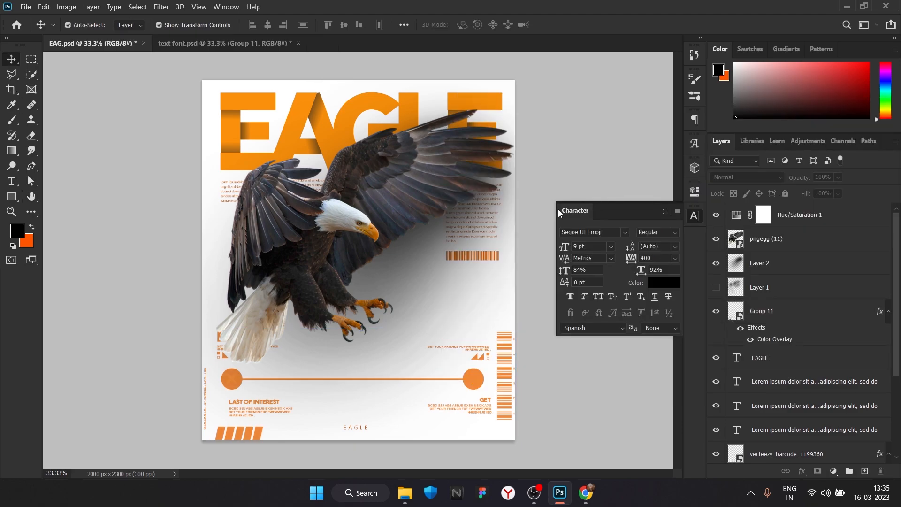
{"action": "scroll", "coordinate": [483, 212], "scroll_direction": "down", "scroll_amount": 1}
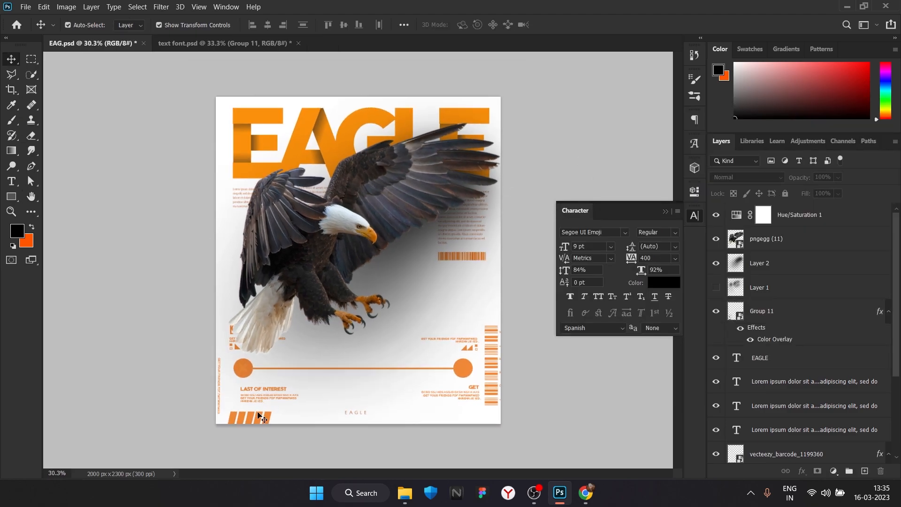
{"action": "left_click", "coordinate": [25, 7]}
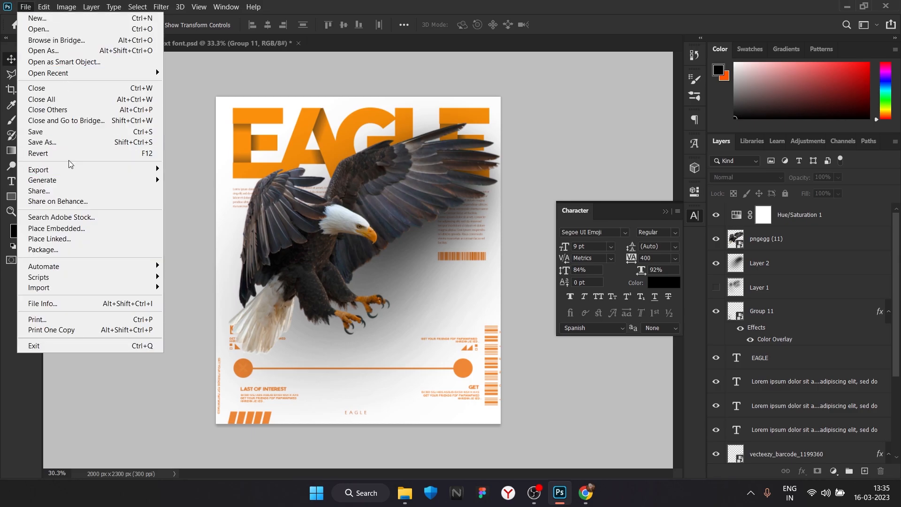
{"action": "left_click", "coordinate": [486, 149]}
In File Explorer, open D:\dextop\dext 8\kits\texture and place alex-lvrs-Md6_qA-BMis-unsplash.jpg on the EAG.psd poster.
{"action": "left_click", "coordinate": [405, 494]}
{"action": "left_click", "coordinate": [46, 315]}
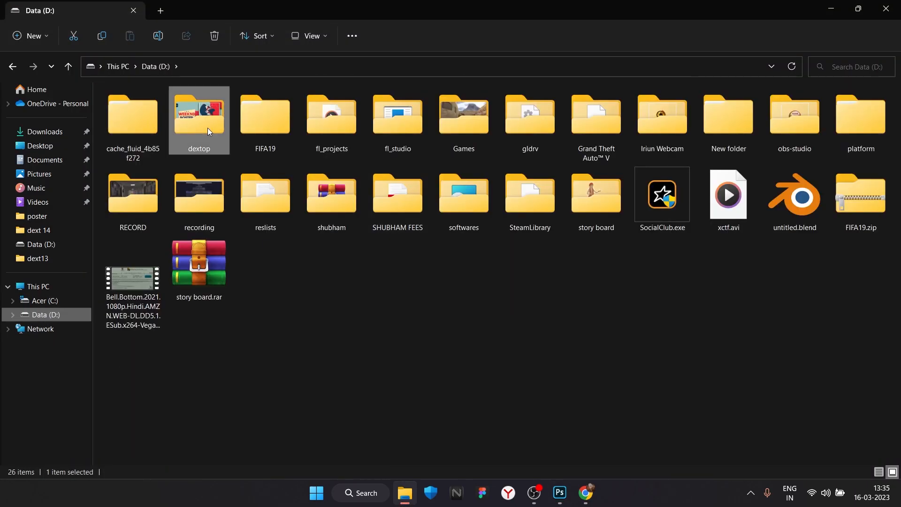
{"action": "double_click", "coordinate": [207, 128]}
{"action": "double_click", "coordinate": [530, 120]}
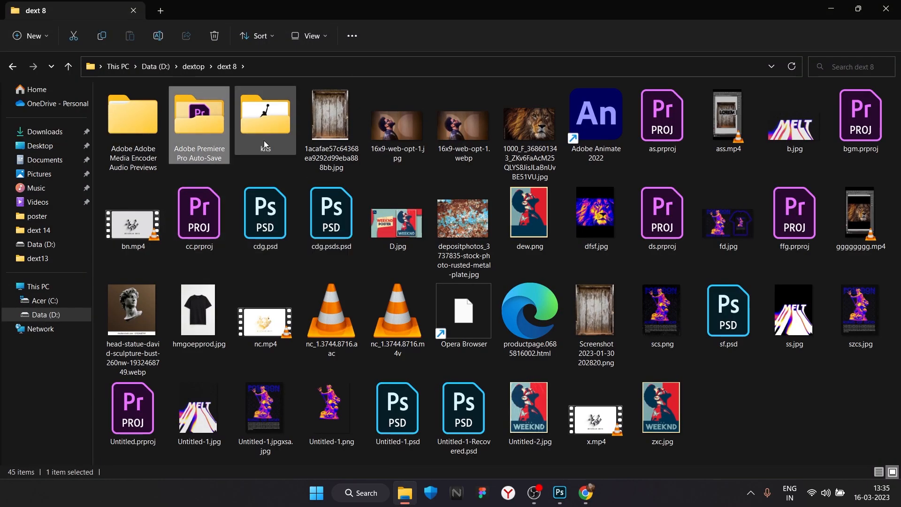
{"action": "double_click", "coordinate": [263, 137]}
{"action": "double_click", "coordinate": [249, 135]}
{"action": "left_click_drag", "start_coordinate": [604, 125], "coordinate": [407, 298]}
Rotate the concrete texture to about 90° and stretch it slightly beyond the poster on all sides.
{"action": "left_click_drag", "start_coordinate": [528, 292], "coordinate": [336, 419]}
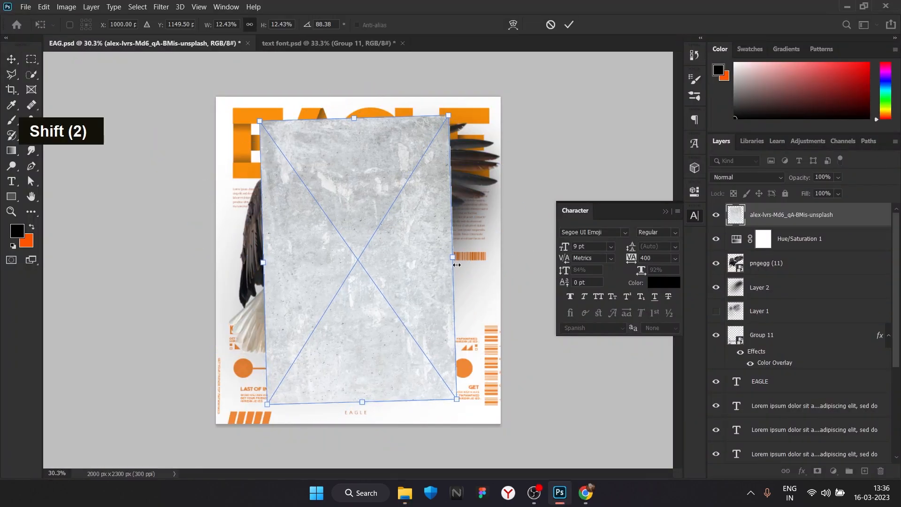
{"action": "left_click_drag", "start_coordinate": [468, 394], "coordinate": [466, 397]}
{"action": "left_click_drag", "start_coordinate": [452, 259], "coordinate": [501, 258]}
{"action": "scroll", "coordinate": [389, 142], "scroll_direction": "down", "scroll_amount": 7}
{"action": "left_click_drag", "start_coordinate": [357, 150], "coordinate": [358, 176]}
{"action": "left_click_drag", "start_coordinate": [358, 369], "coordinate": [358, 346]}
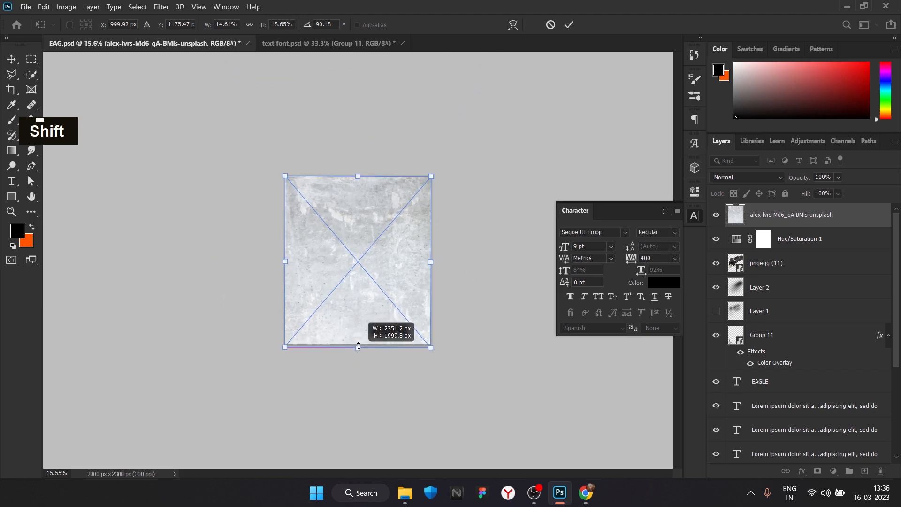
{"action": "left_click_drag", "start_coordinate": [430, 261], "coordinate": [436, 261]}
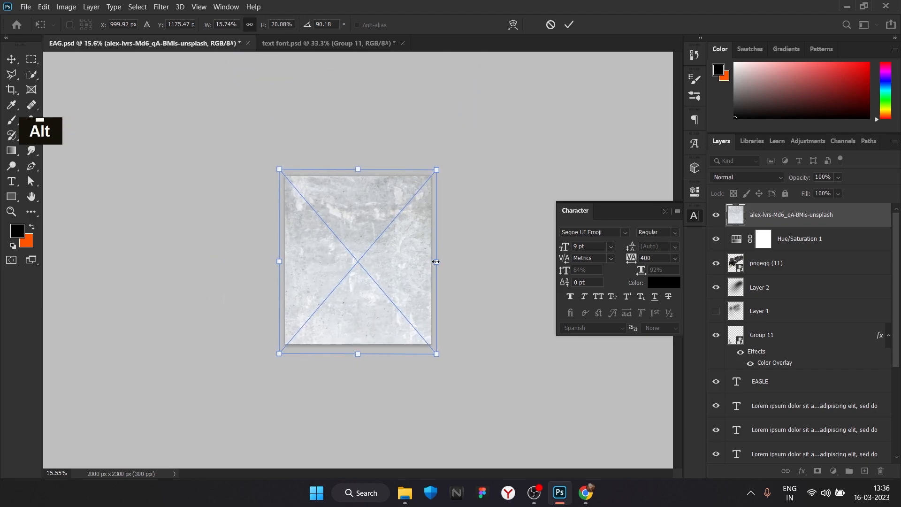
{"action": "scroll", "coordinate": [475, 252], "scroll_direction": "up", "scroll_amount": 4}
{"action": "left_click_drag", "start_coordinate": [496, 264], "coordinate": [494, 265]}
{"action": "left_click", "coordinate": [573, 26]}
Set the concrete texture layer's blend mode to Multiply and its opacity to 66%.
{"action": "scroll", "coordinate": [479, 175], "scroll_direction": "up", "scroll_amount": 1}
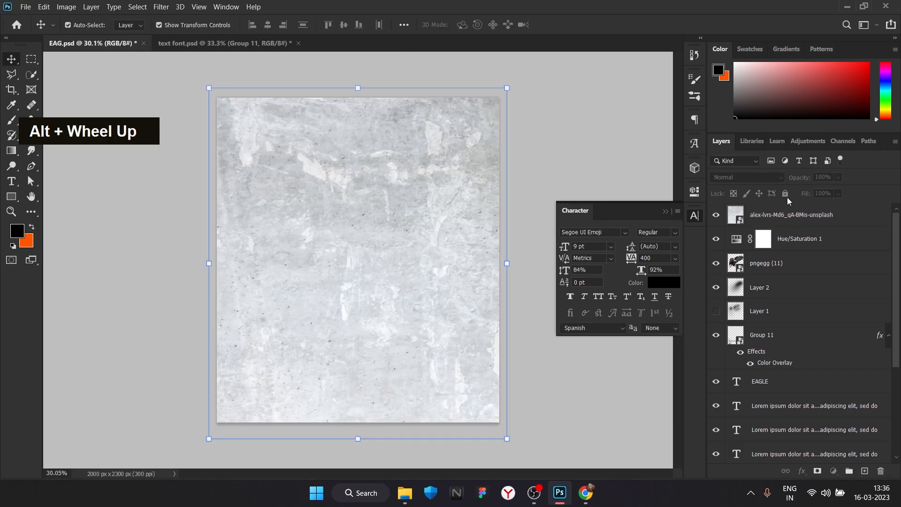
{"action": "left_click", "coordinate": [747, 177]}
{"action": "left_click", "coordinate": [758, 223]}
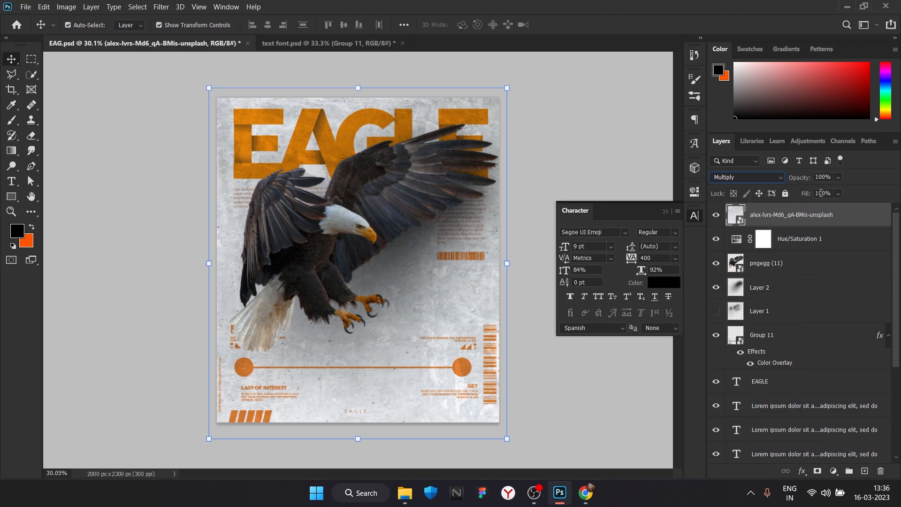
{"action": "left_click_drag", "start_coordinate": [838, 177], "coordinate": [826, 190]}
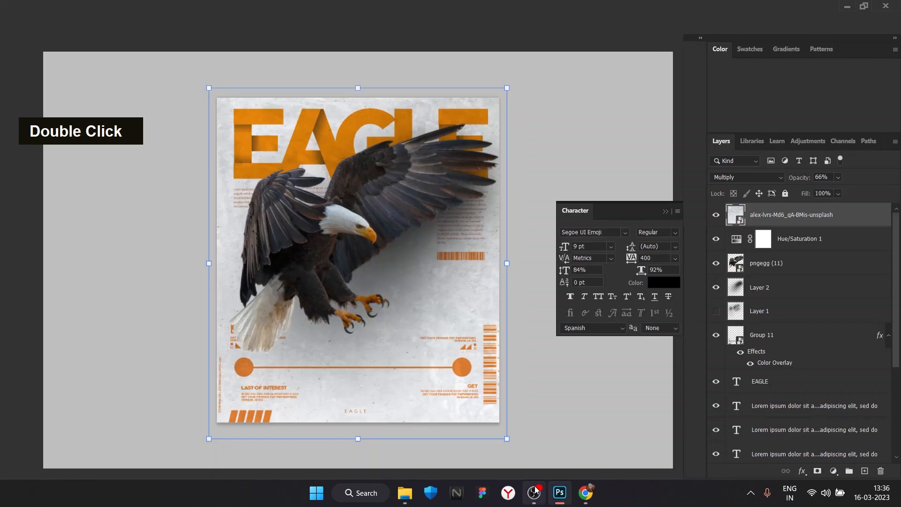
Place the ivan-gromov-Y3vPEuNlf7w-unsplash paper texture from the texture folder and scale it to cover the whole poster.
{"action": "left_click", "coordinate": [539, 452]}
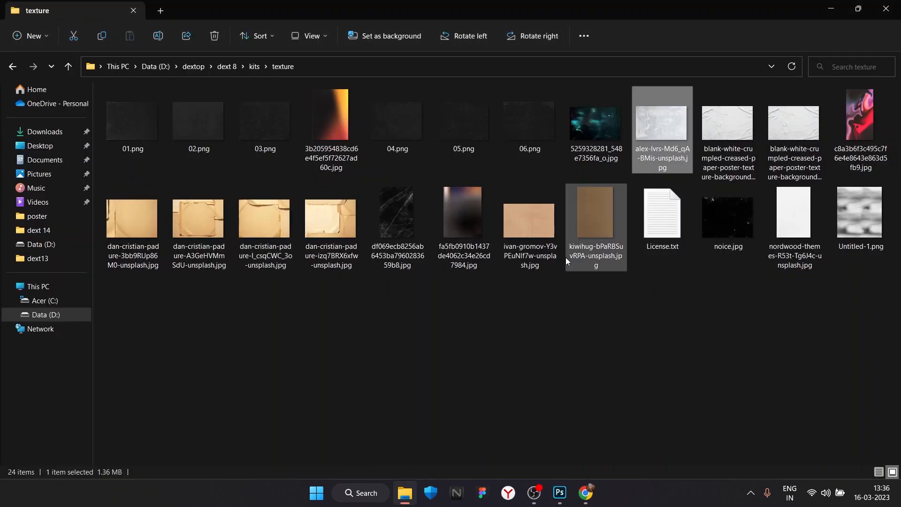
{"action": "left_click_drag", "start_coordinate": [662, 130], "coordinate": [358, 97]}
{"action": "left_click_drag", "start_coordinate": [359, 354], "coordinate": [358, 422]}
{"action": "left_click", "coordinate": [570, 24]}
{"action": "left_click", "coordinate": [849, 470]}
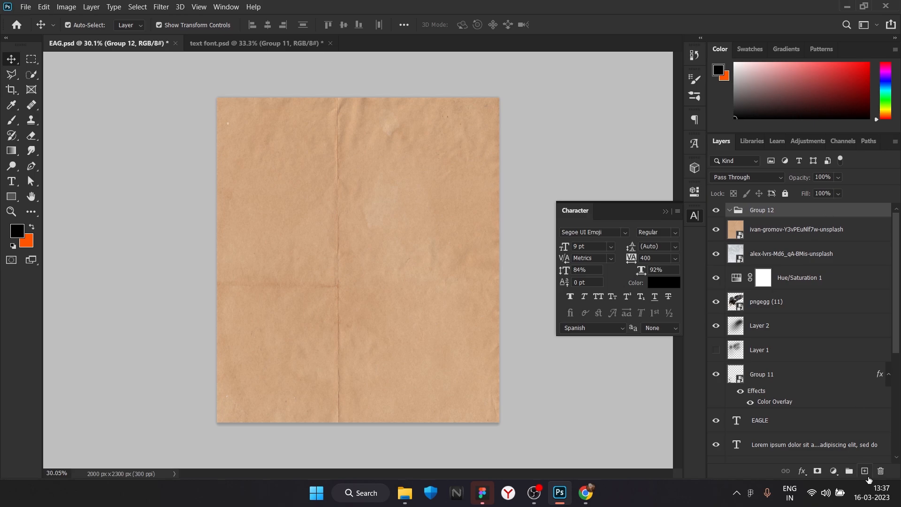
{"action": "key", "text": "ctrl+z"}
{"action": "key", "text": "ctrl+shift+z"}
{"action": "key", "text": "ctrl+z"}
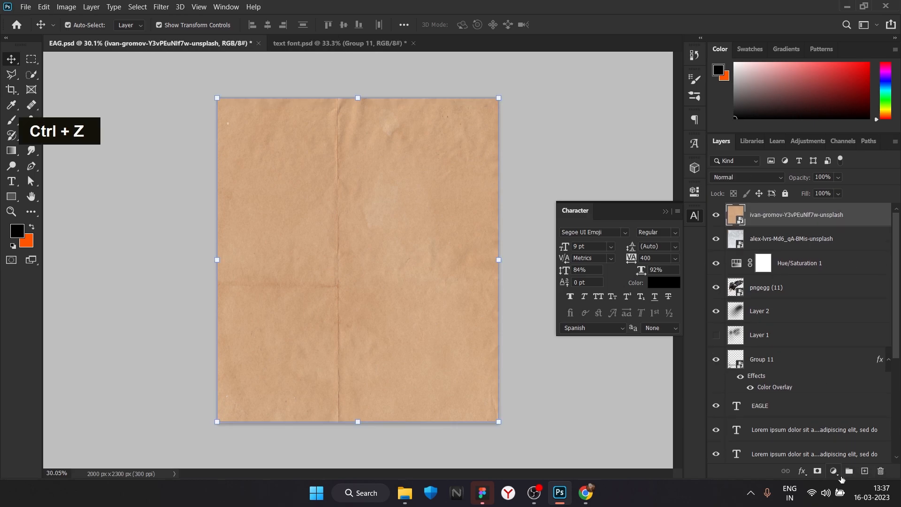
Add a Hue/Saturation adjustment layer above the brown paper texture and remove its color saturation.
{"action": "left_click", "coordinate": [833, 471]}
{"action": "left_click", "coordinate": [777, 354]}
{"action": "left_click_drag", "start_coordinate": [595, 293], "coordinate": [521, 294]}
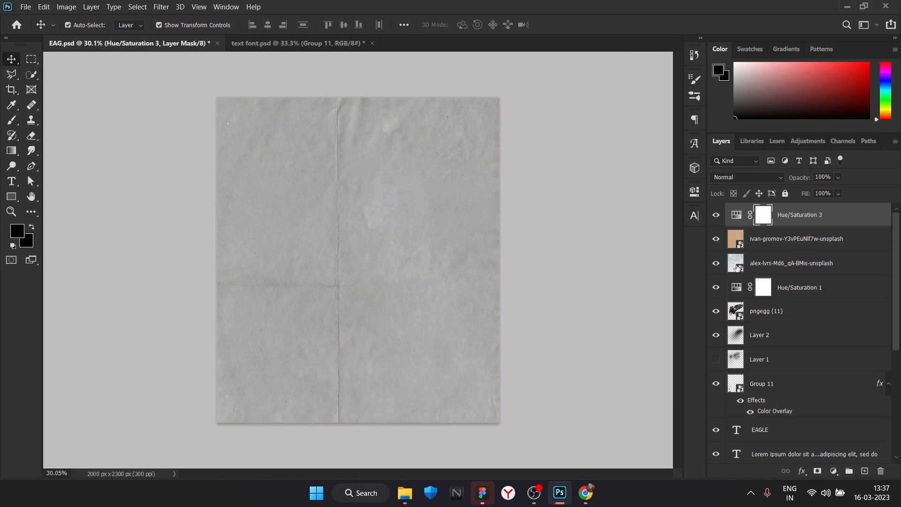
Add a Brightness/Contrast adjustment layer above the grey paper texture and darken it.
{"action": "left_click", "coordinate": [834, 471]}
{"action": "left_click", "coordinate": [845, 299]}
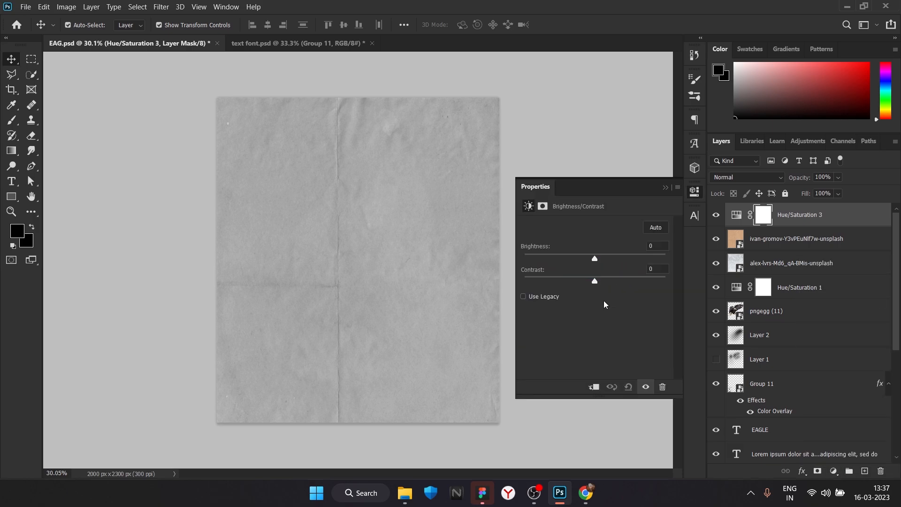
{"action": "left_click_drag", "start_coordinate": [594, 281], "coordinate": [579, 258]}
{"action": "left_click", "coordinate": [665, 187]}
Group the paper texture with its Hue/Saturation and Brightness/Contrast layers and convert the group to a smart object.
{"action": "left_click", "coordinate": [747, 177]}
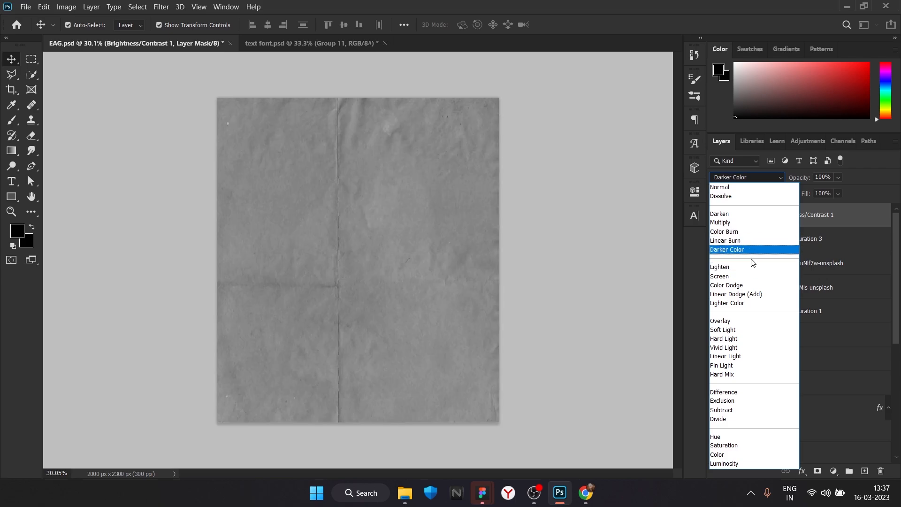
{"action": "left_click", "coordinate": [887, 220]}
{"action": "left_click", "coordinate": [822, 262], "text": "ctrl"}
{"action": "left_click", "coordinate": [830, 249], "text": "ctrl"}
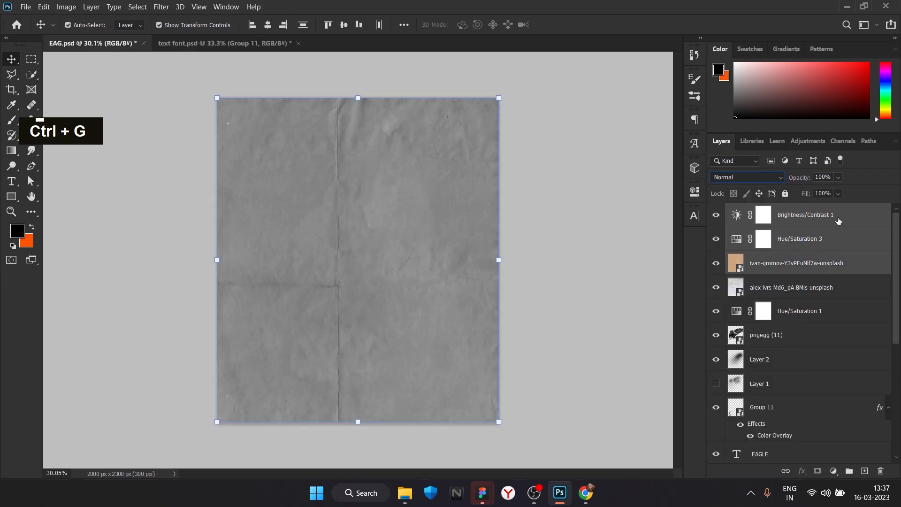
{"action": "key", "text": "ctrl+g"}
{"action": "right_click", "coordinate": [840, 215]}
{"action": "left_click", "coordinate": [768, 168]}
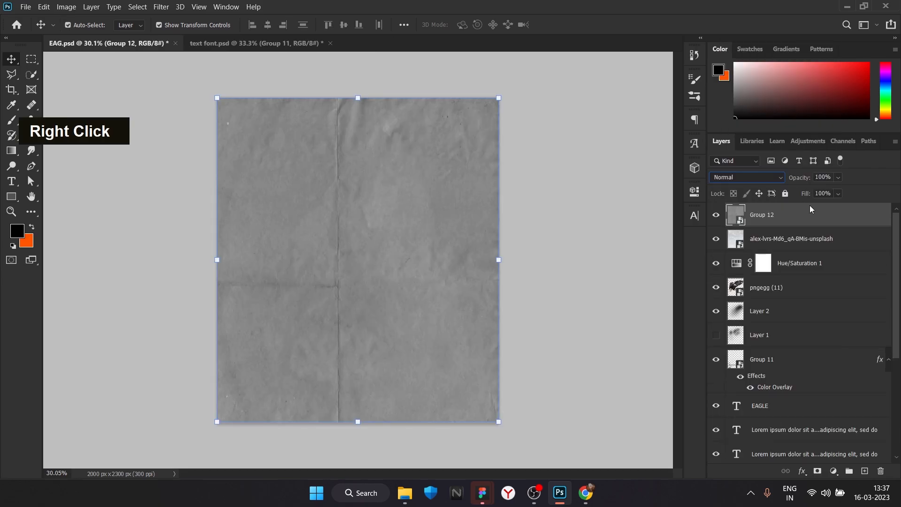
Set the blend mode of the paper texture smart object Group 12 to Soft Light.
{"action": "left_click", "coordinate": [770, 178]}
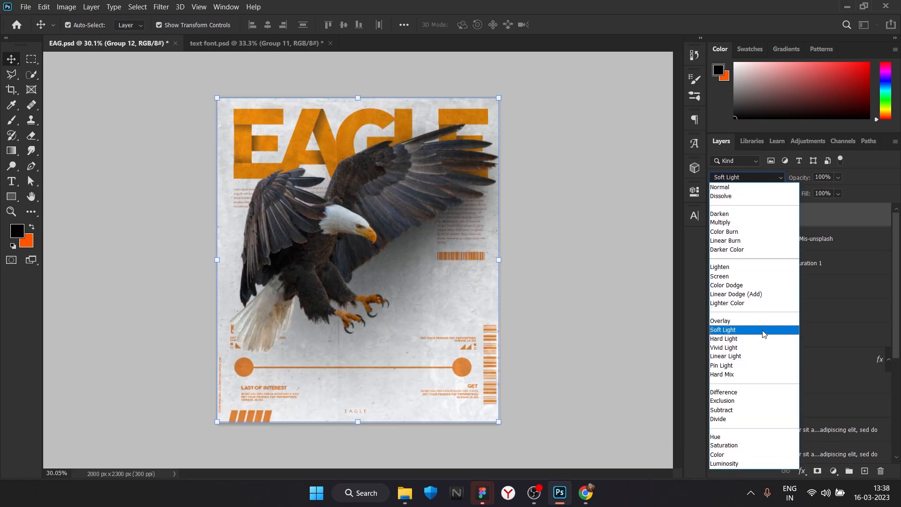
{"action": "left_click", "coordinate": [762, 330]}
{"action": "left_click", "coordinate": [575, 240]}
{"action": "left_click", "coordinate": [28, 9]}
{"action": "left_click", "coordinate": [543, 216]}
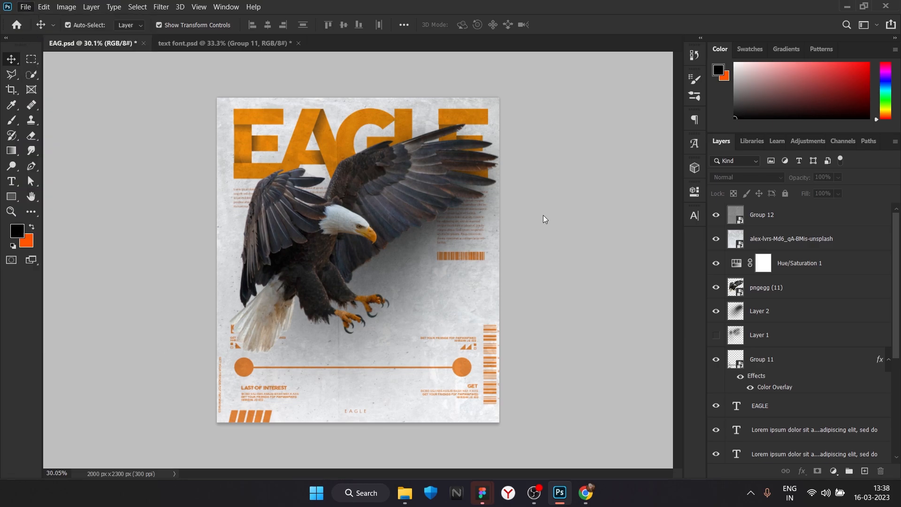
Lower the layer opacity of the paper texture smart object Group 12 to about 93%.
{"action": "left_click", "coordinate": [812, 217]}
{"action": "left_click", "coordinate": [838, 178]}
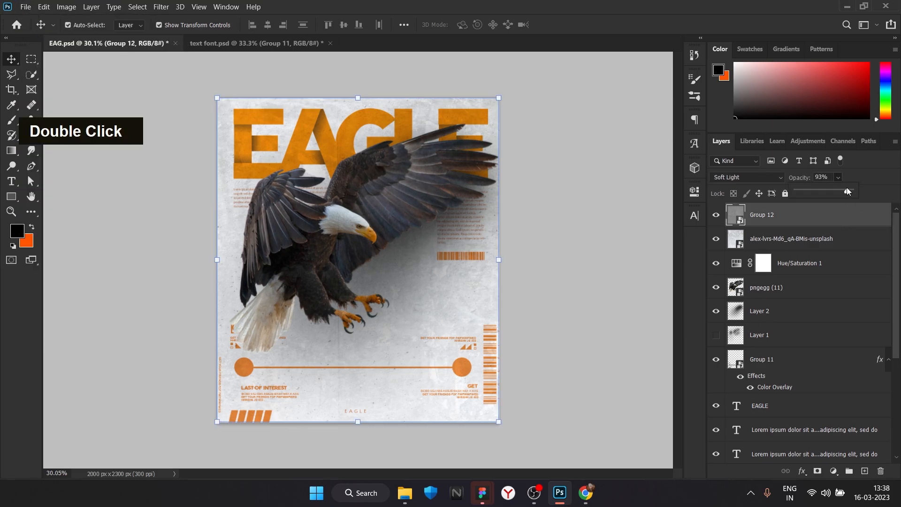
{"action": "scroll", "coordinate": [357, 258], "scroll_direction": "up", "scroll_amount": 2}
{"action": "scroll", "coordinate": [357, 258], "scroll_direction": "down", "scroll_amount": 2}
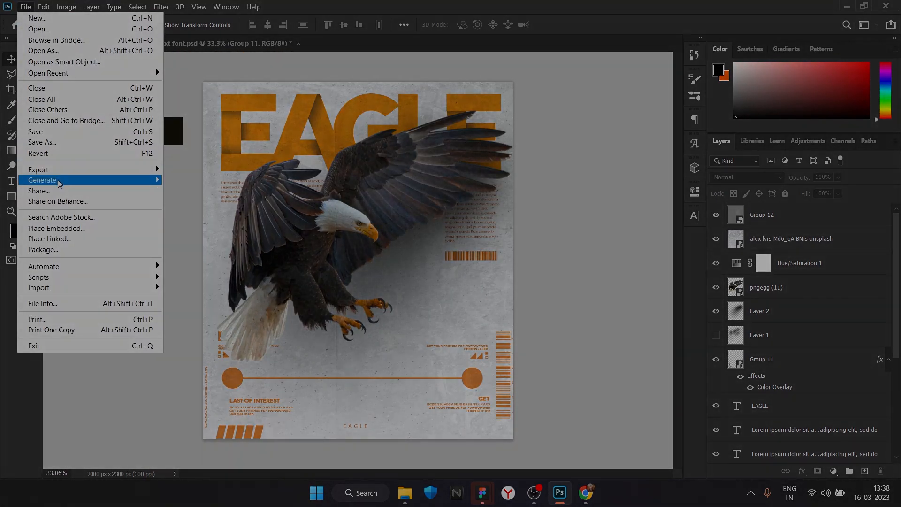